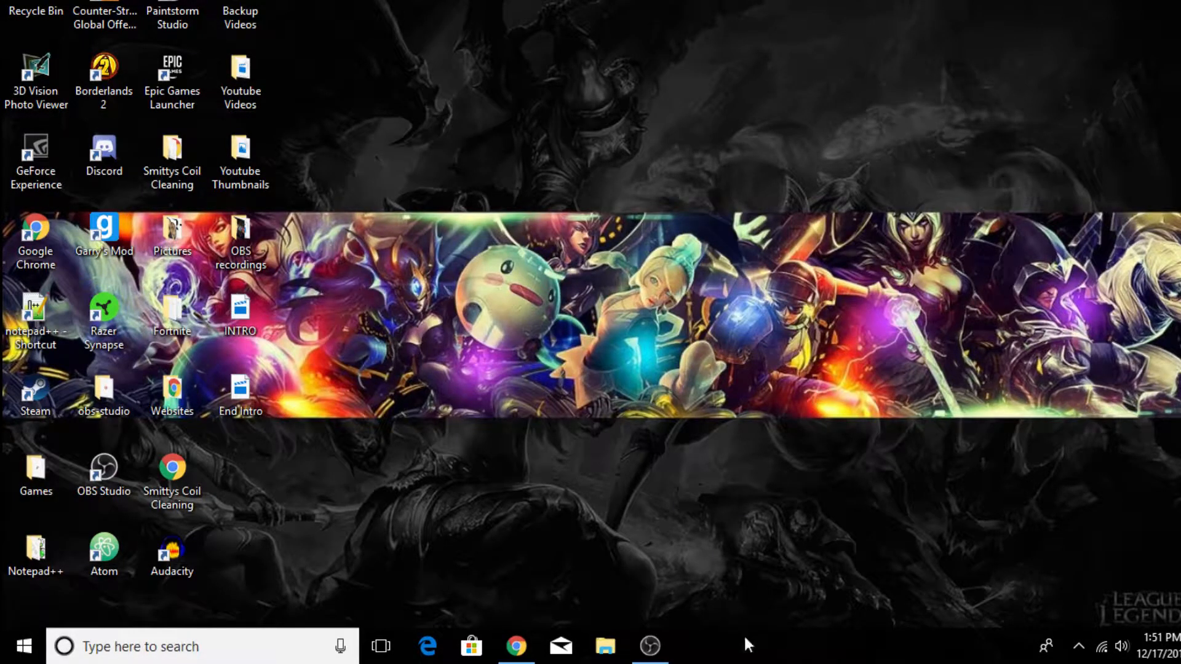
- Switch to Chrome and go to the Open Broadcaster Software website, obsproject.com
left_click(514, 648)
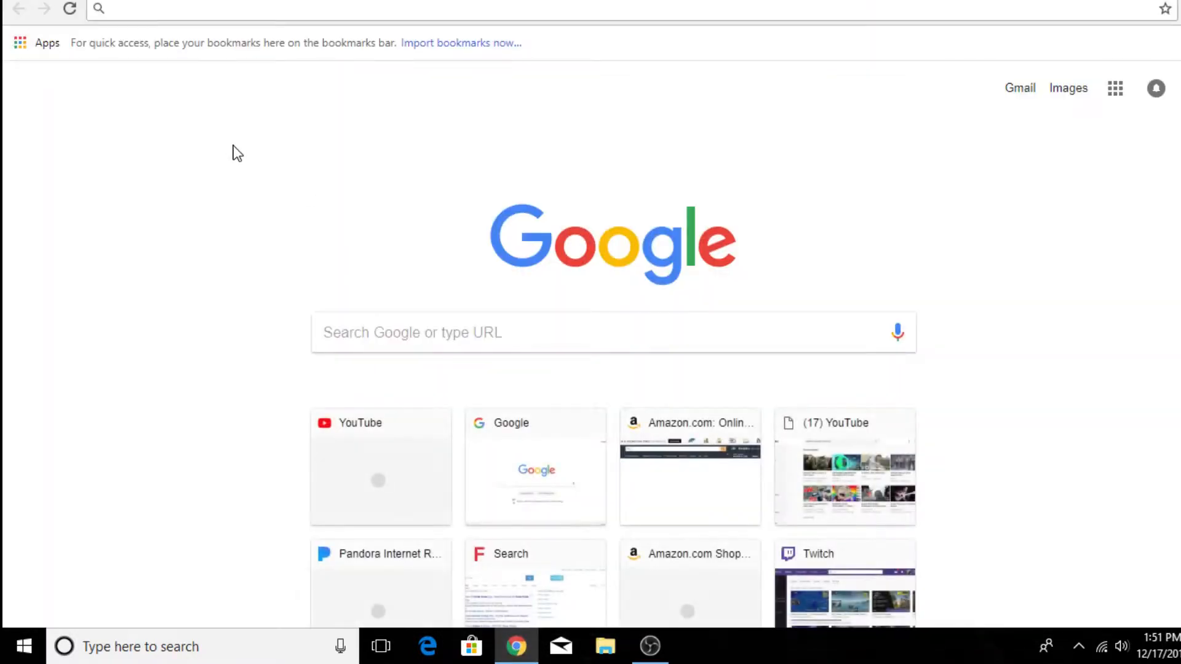
type("OBS")
key("BackSpace")
key("BackSpace")
key("BackSpace")
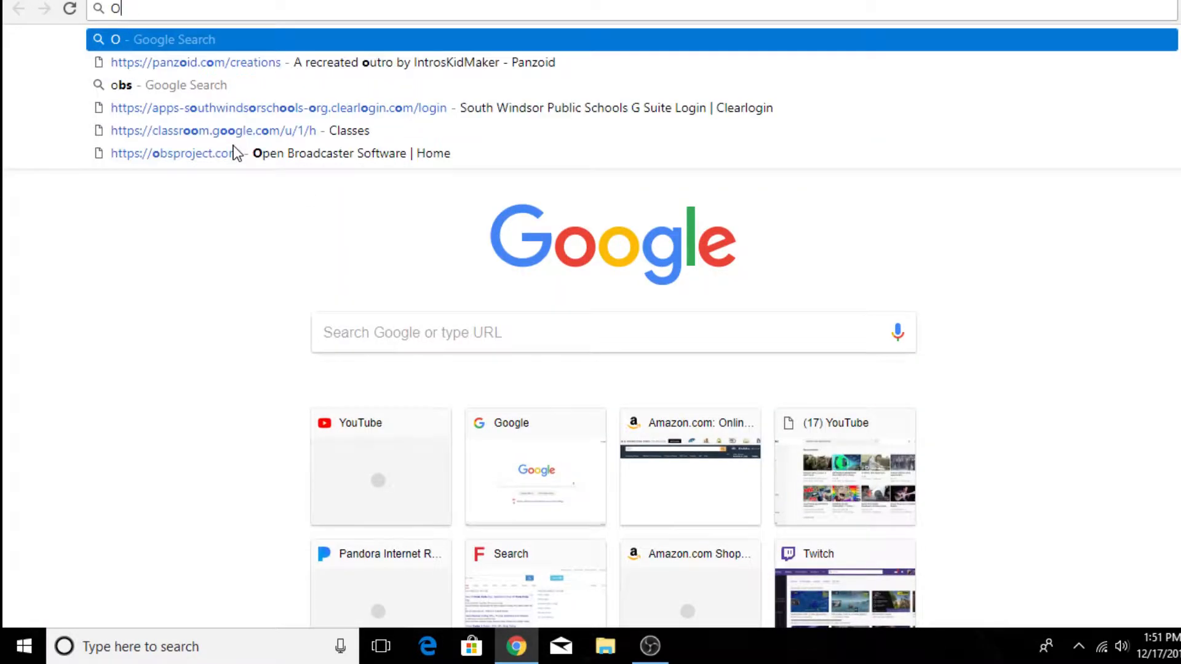
type("obs")
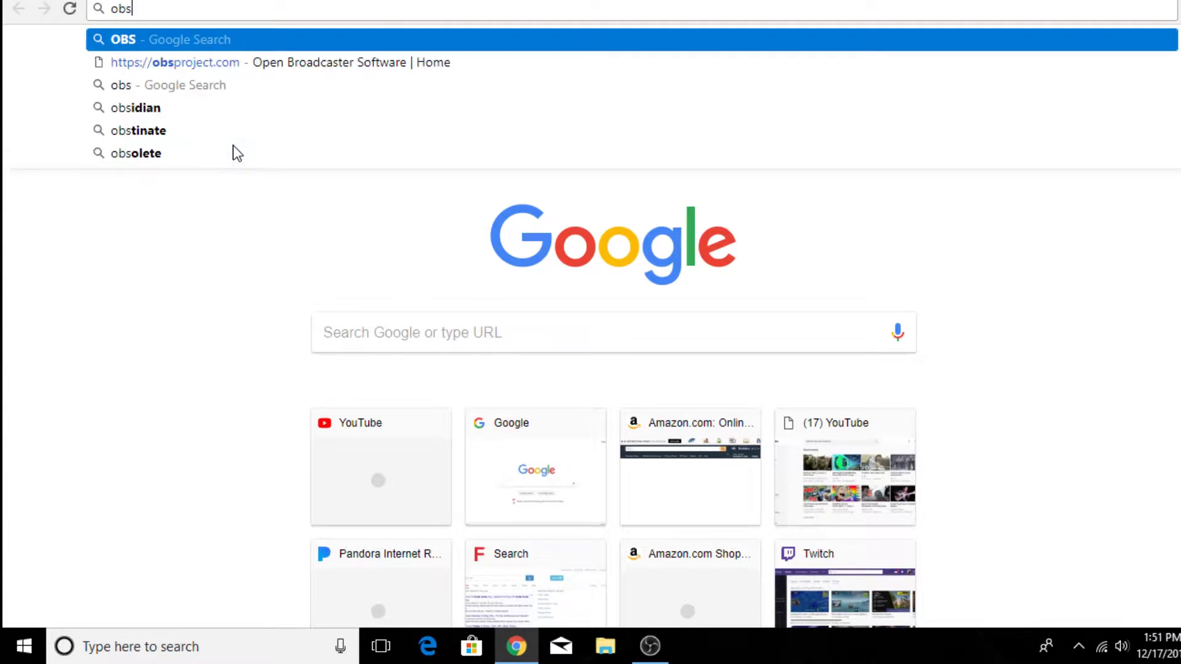
type("p")
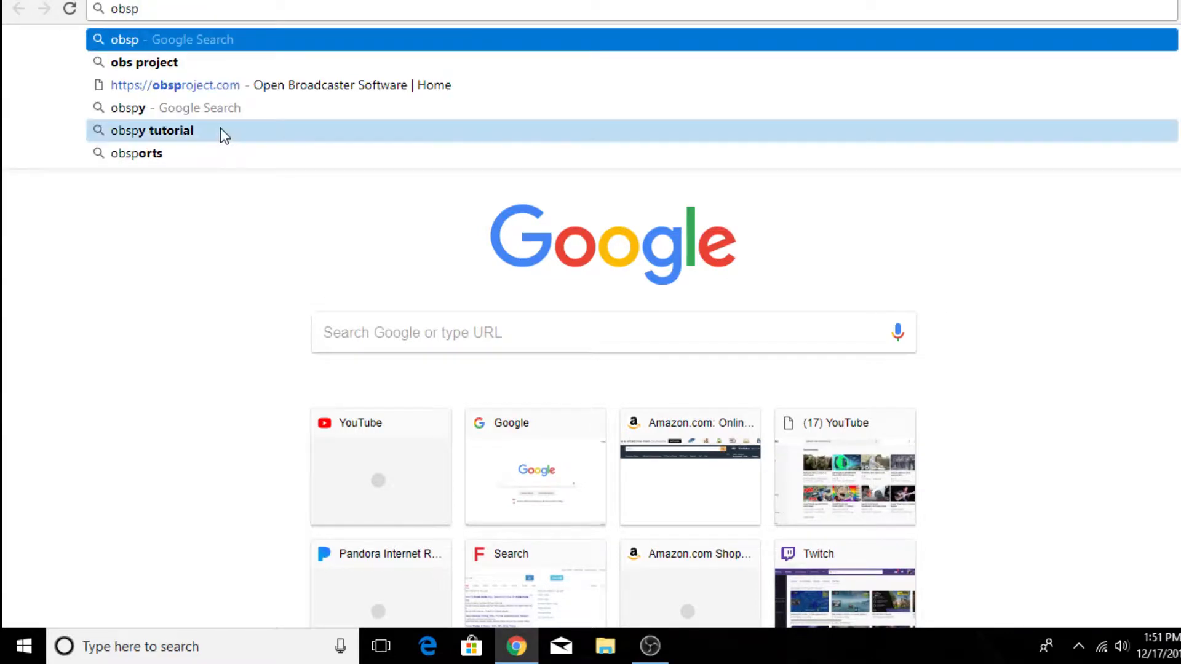
left_click(238, 90)
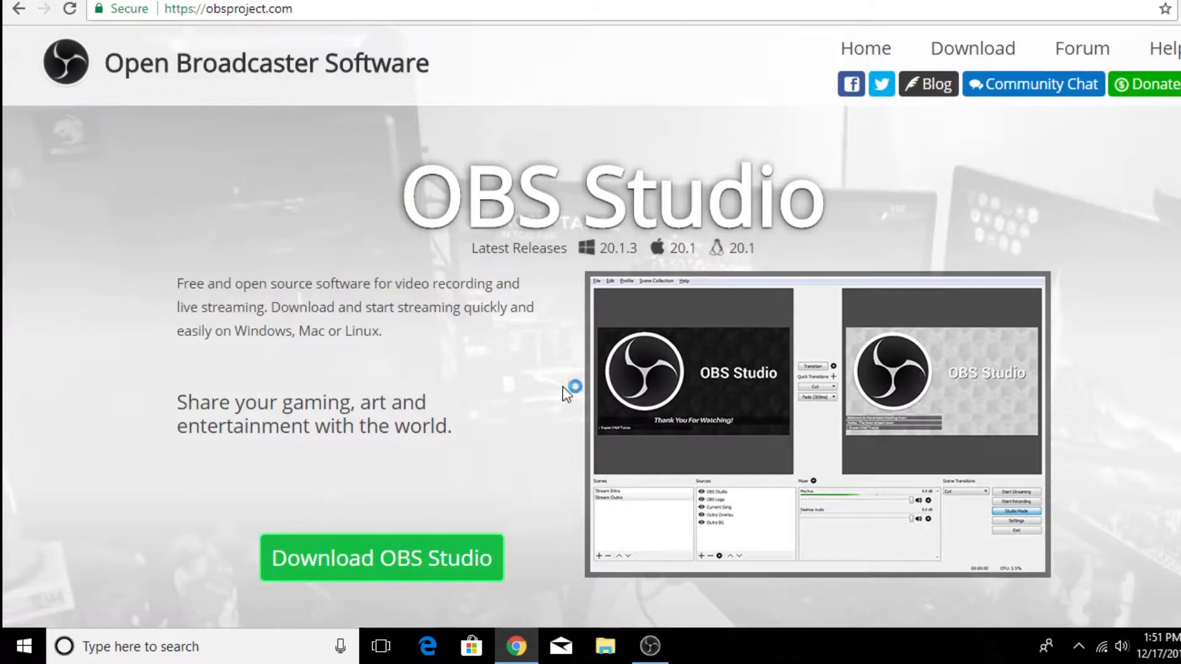
- Look through the OBS Studio home page, covering the feature list, supported streaming platforms and the download option
scroll(570, 459, "down", 5)
scroll(559, 459, "up", 5)
scroll(460, 280, "down", 7)
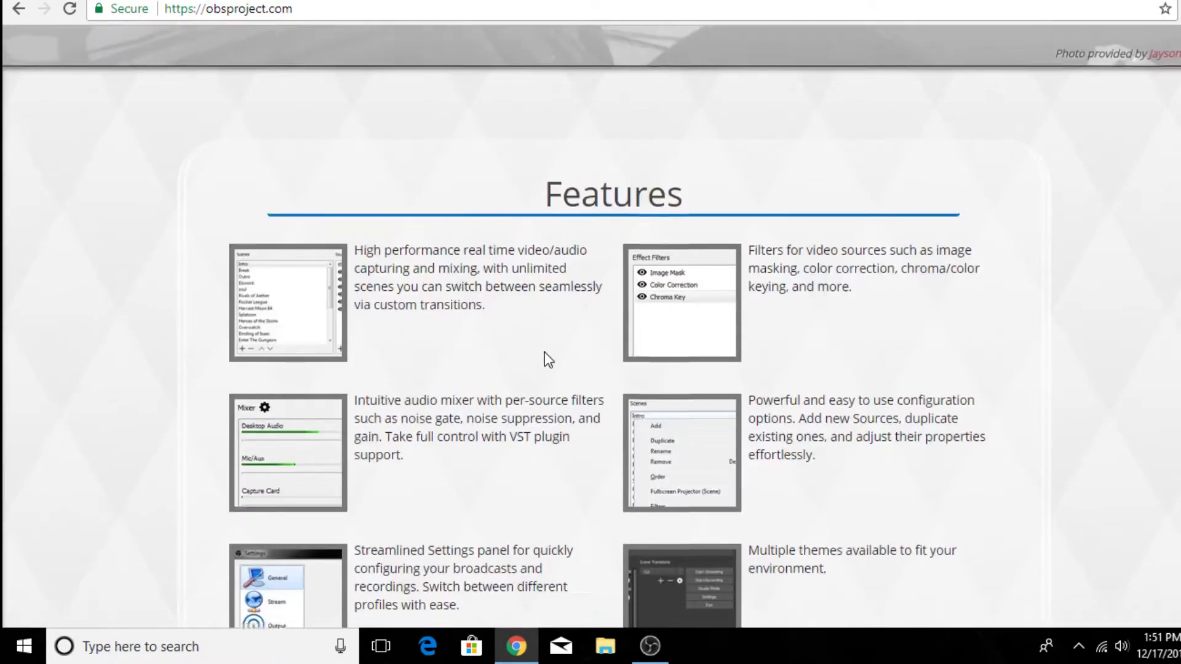
scroll(547, 358, "down", 20)
scroll(549, 360, "up", 20)
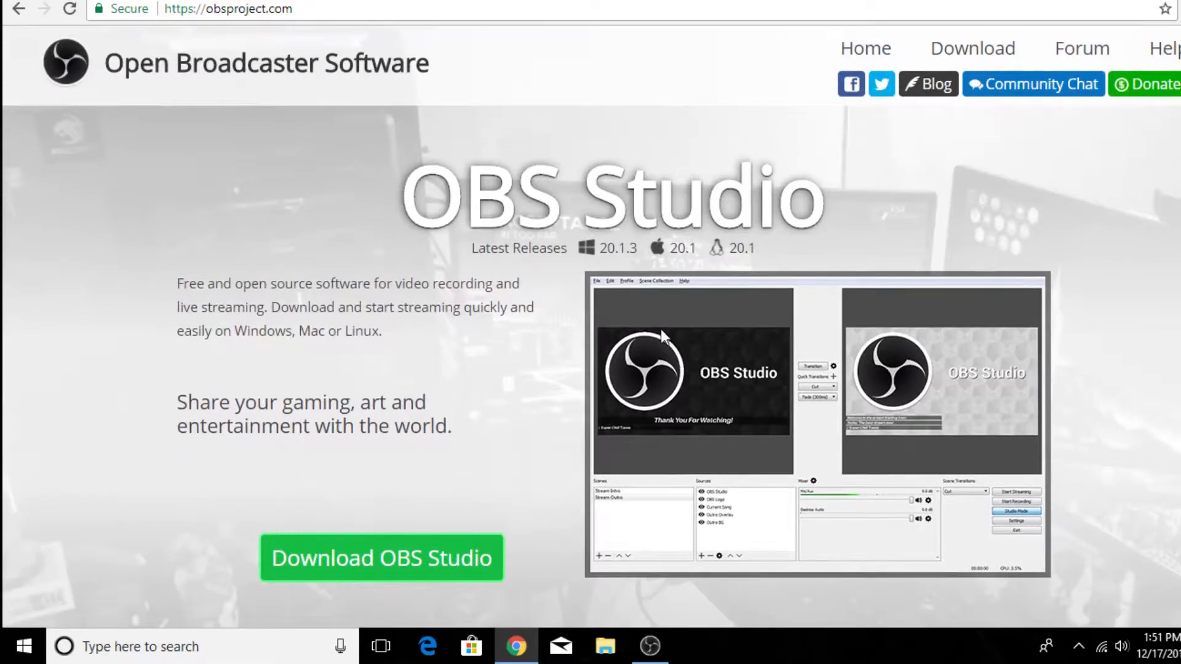
scroll(364, 316, "down", 3)
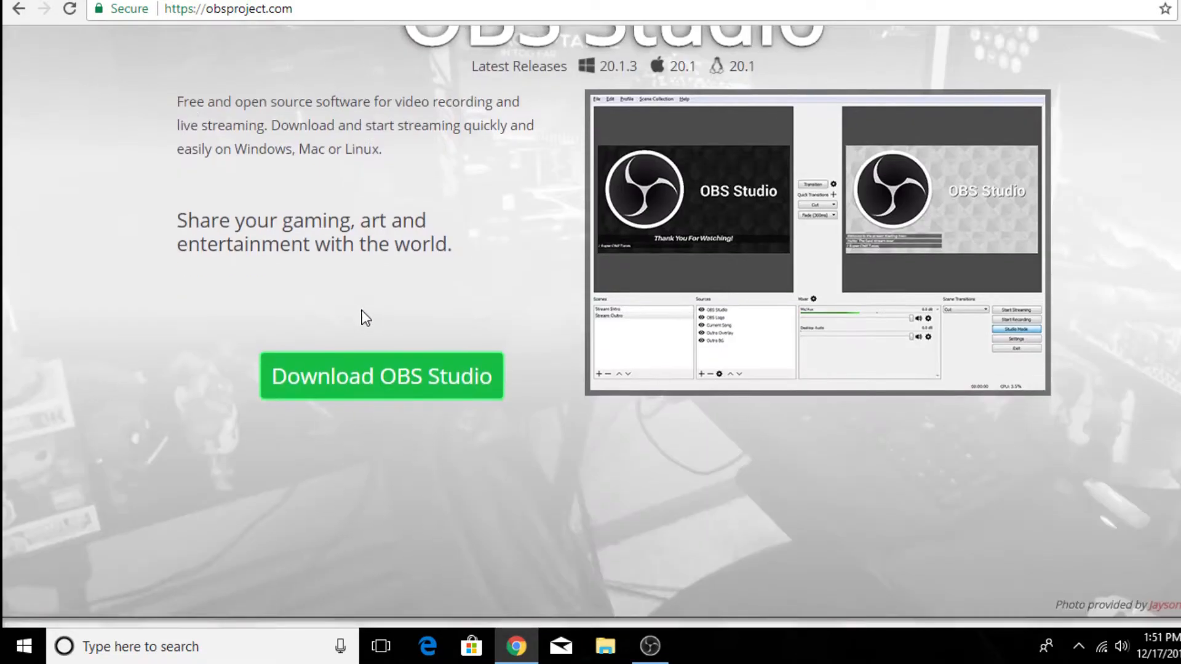
scroll(720, 304, "up", 3)
scroll(651, 340, "down", 2)
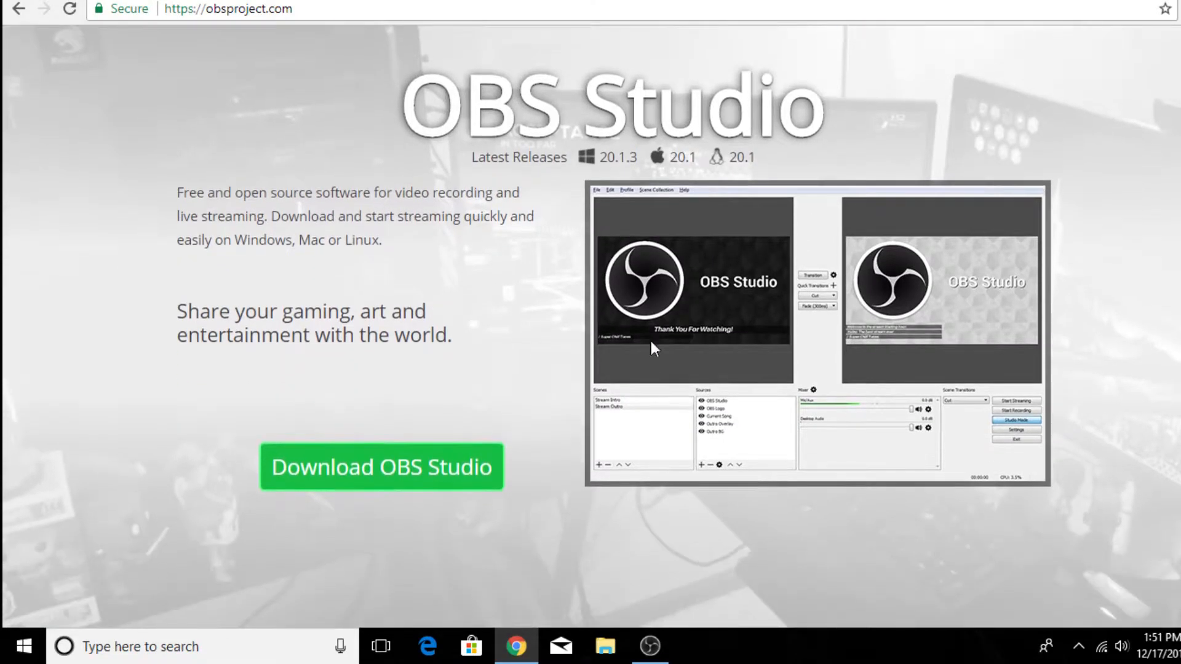
scroll(785, 352, "down", 15)
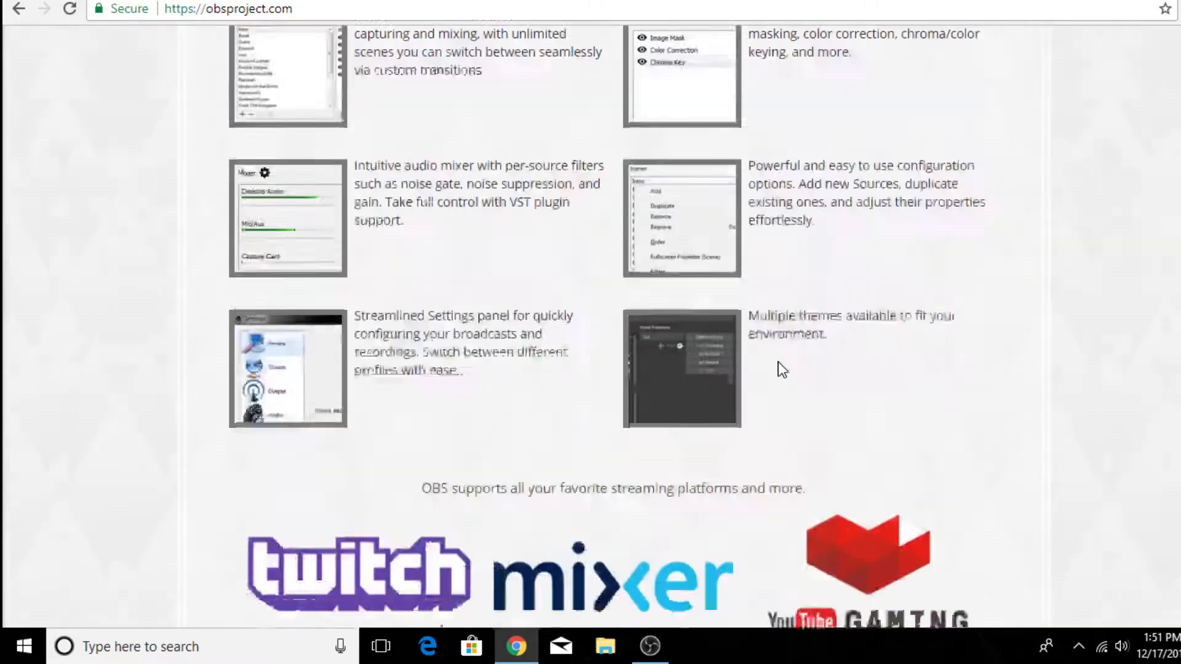
scroll(784, 367, "up", 5)
scroll(781, 363, "down", 7)
scroll(778, 366, "up", 15)
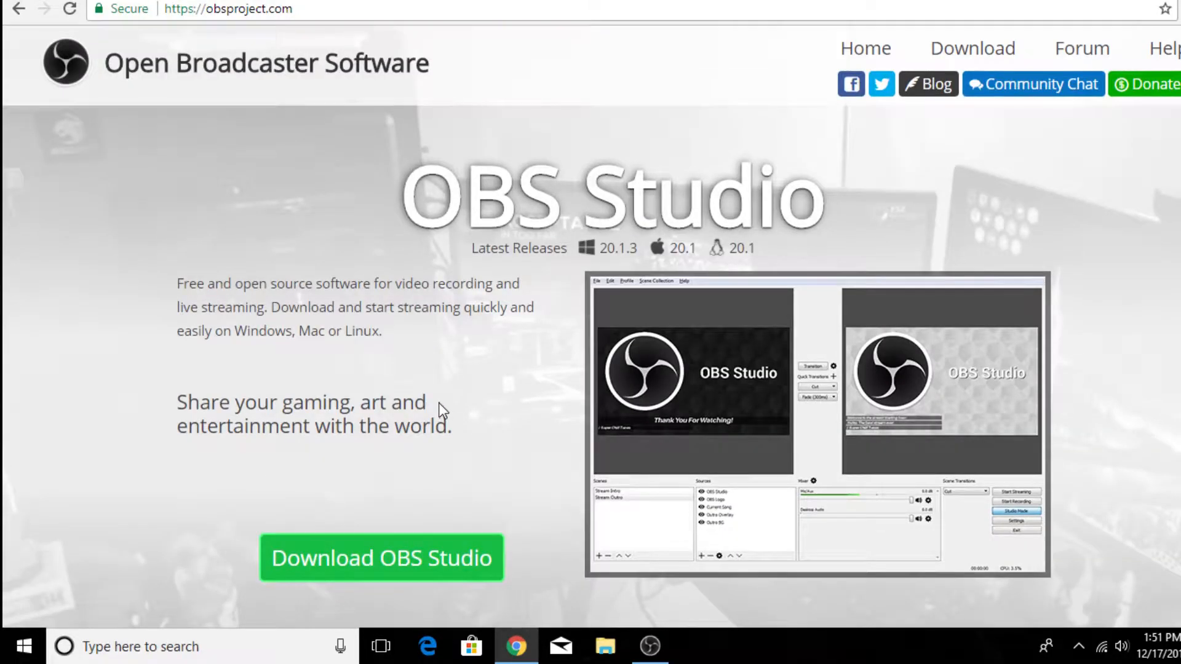
left_click(403, 561)
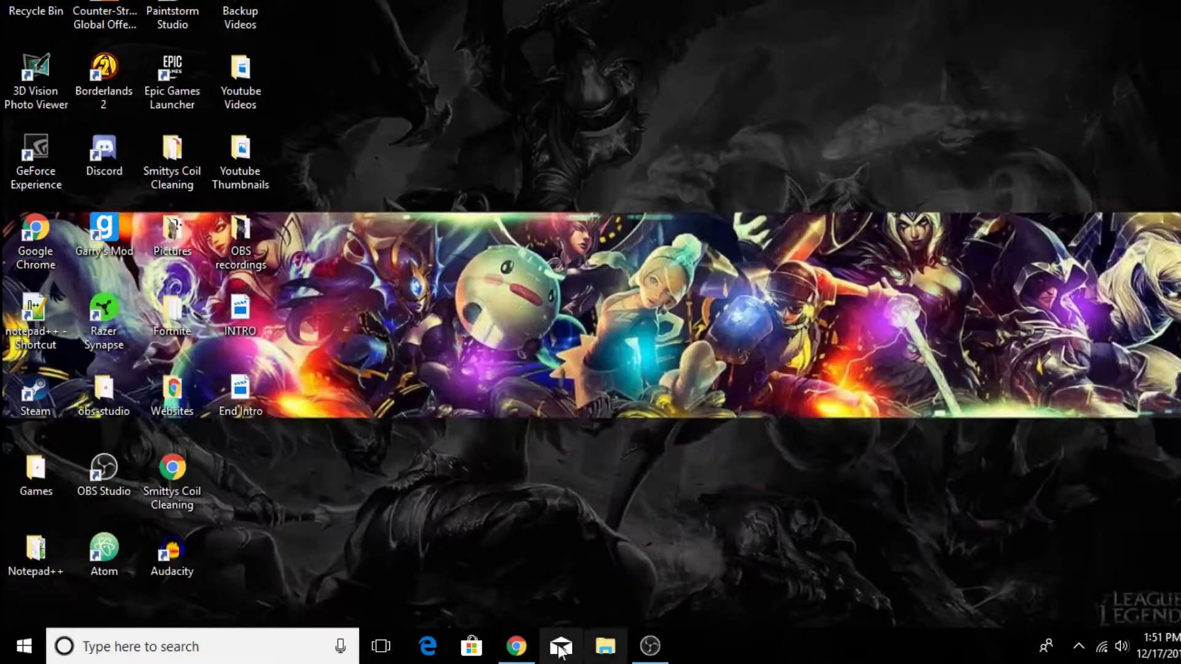
- Try launching OBS Studio from the desktop, decline a second instance, and switch to the running OBS Studio window
double_click(110, 467)
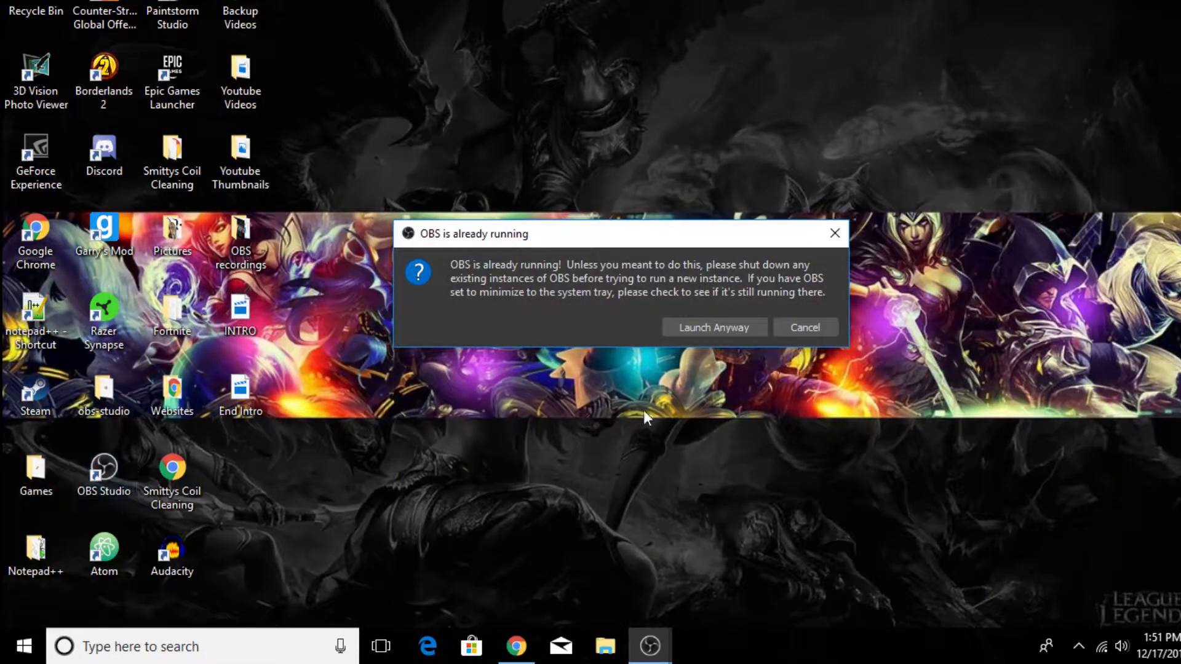
left_click(807, 331)
left_click(652, 647)
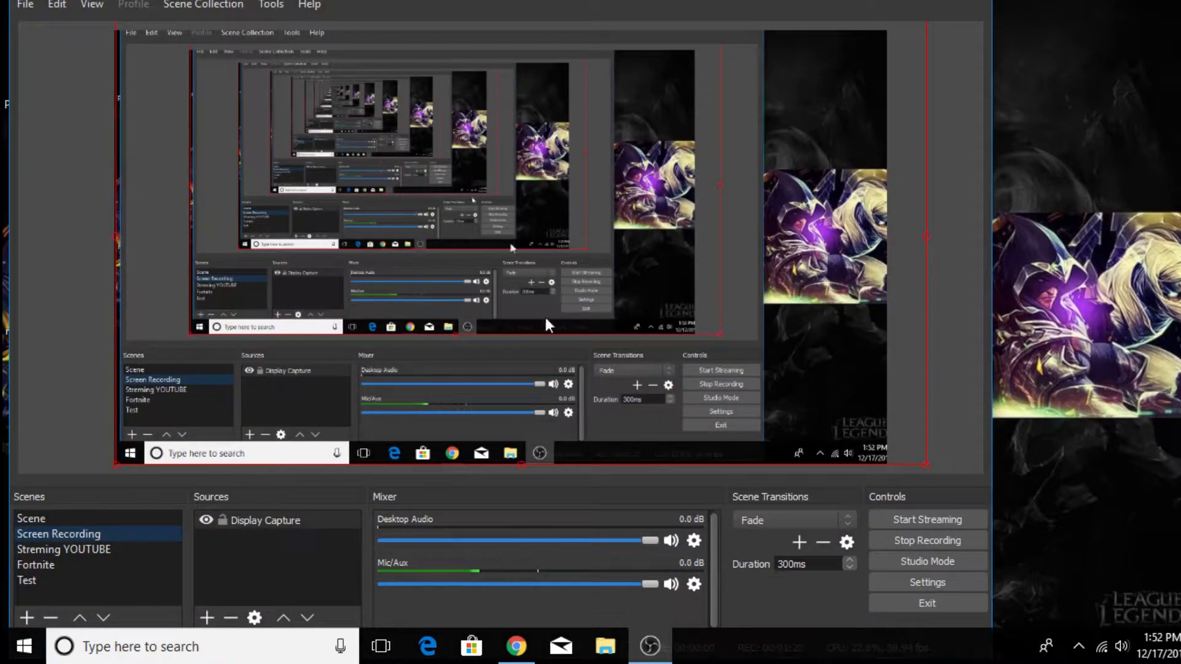
- Inspect the new-scene prompt and the list of available source types without adding any, and select the Display Capture source
left_click(27, 615)
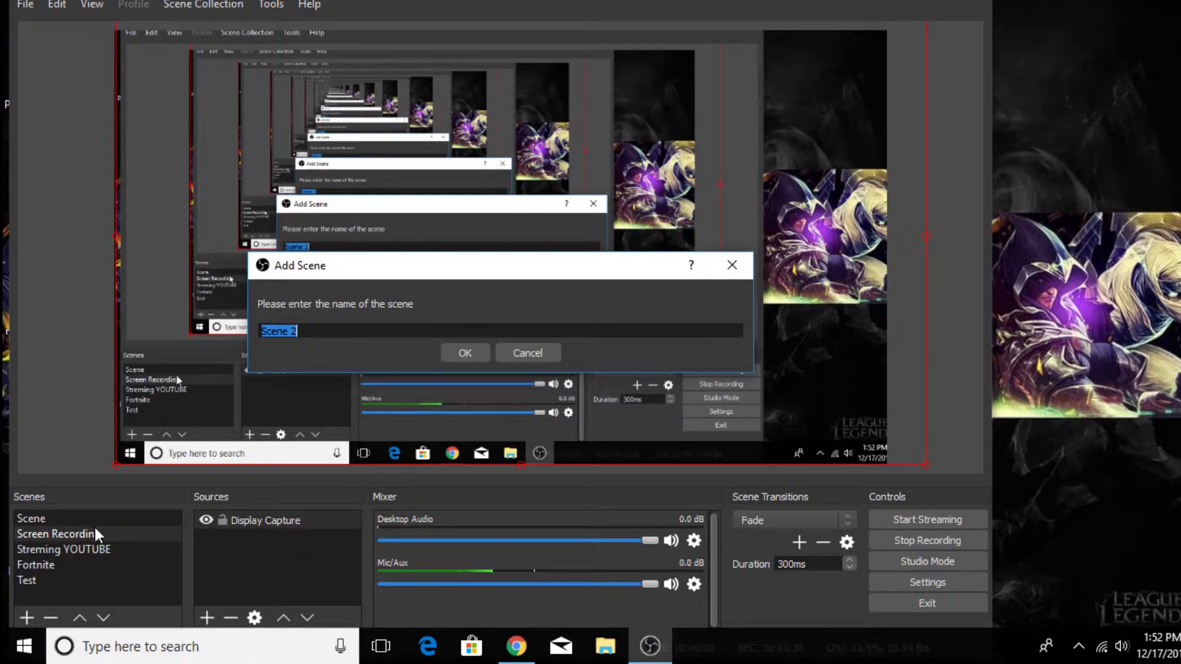
left_click(522, 351)
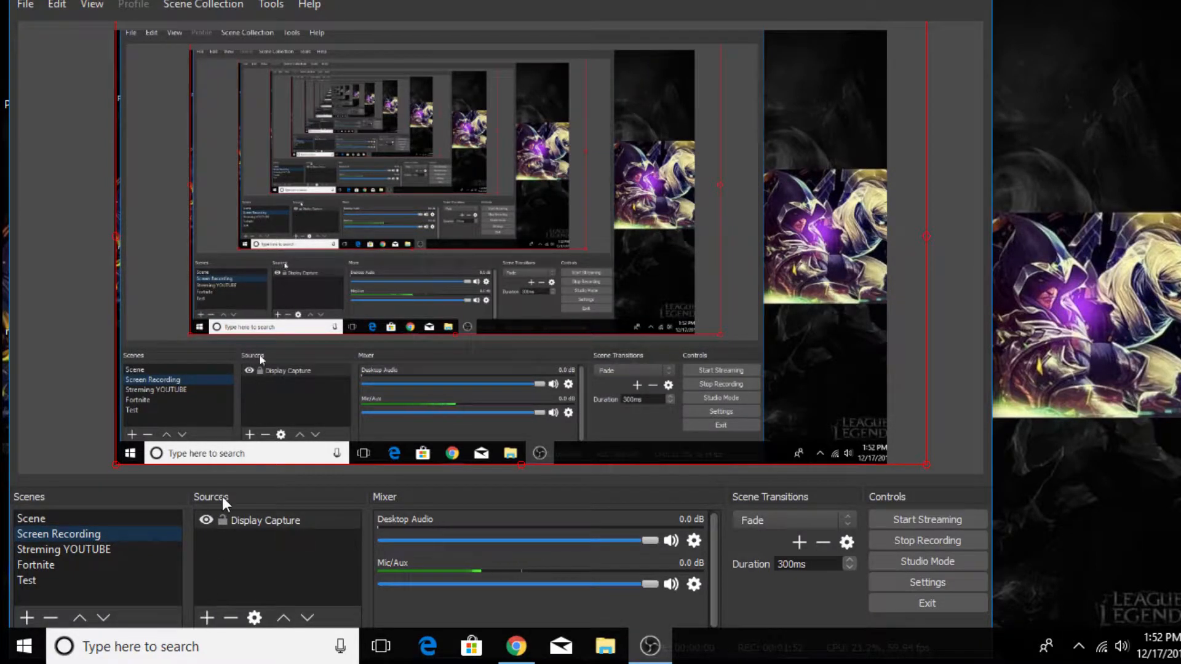
left_click(207, 616)
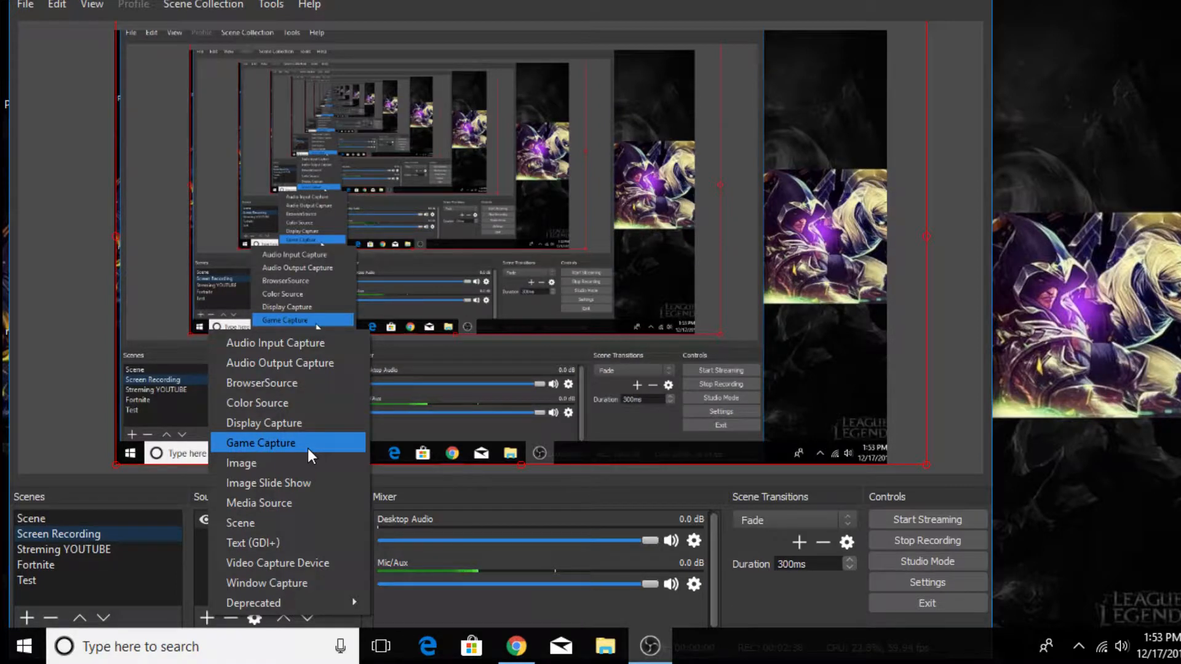
right_click(302, 114)
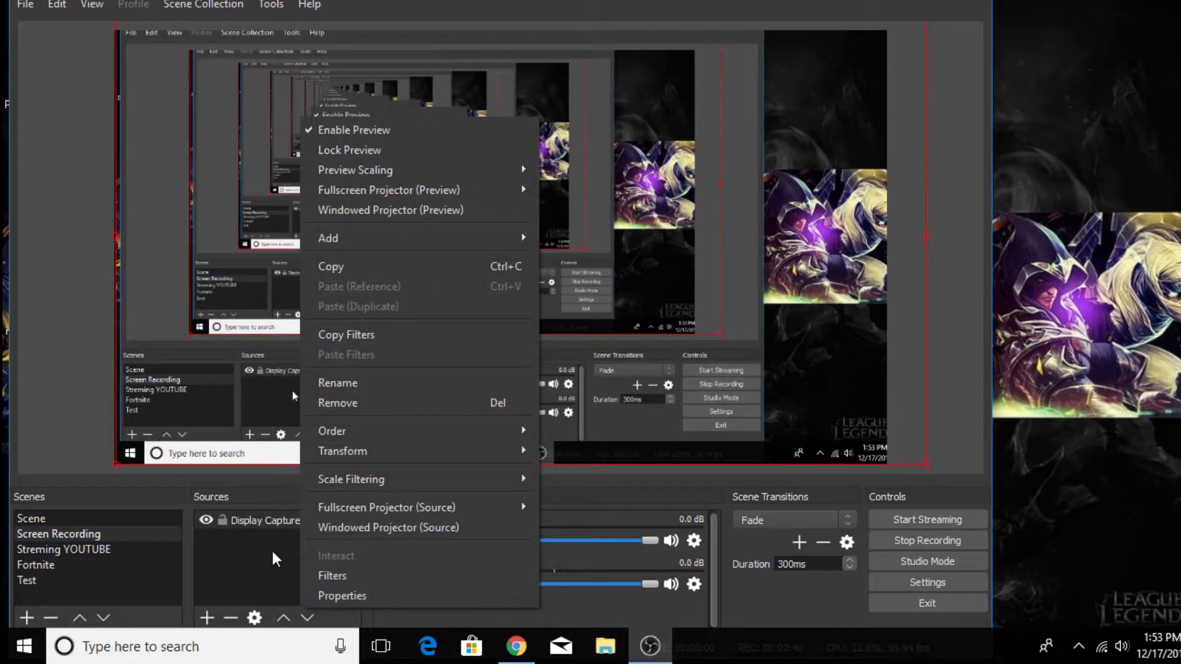
left_click(254, 554)
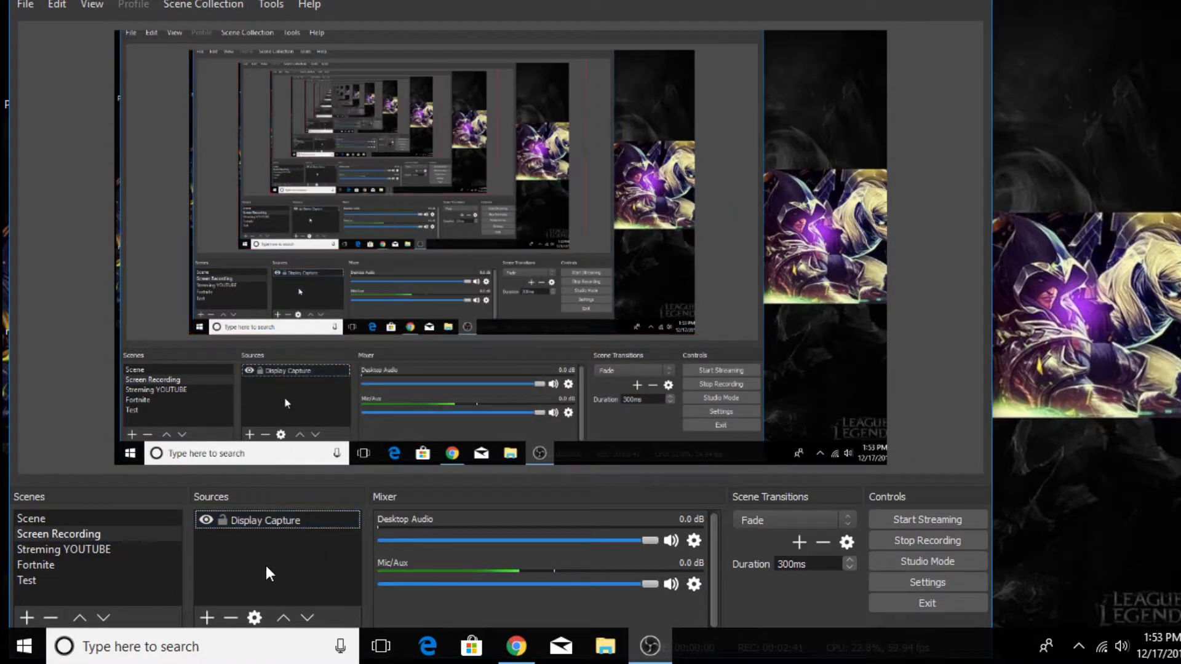
left_click(282, 519)
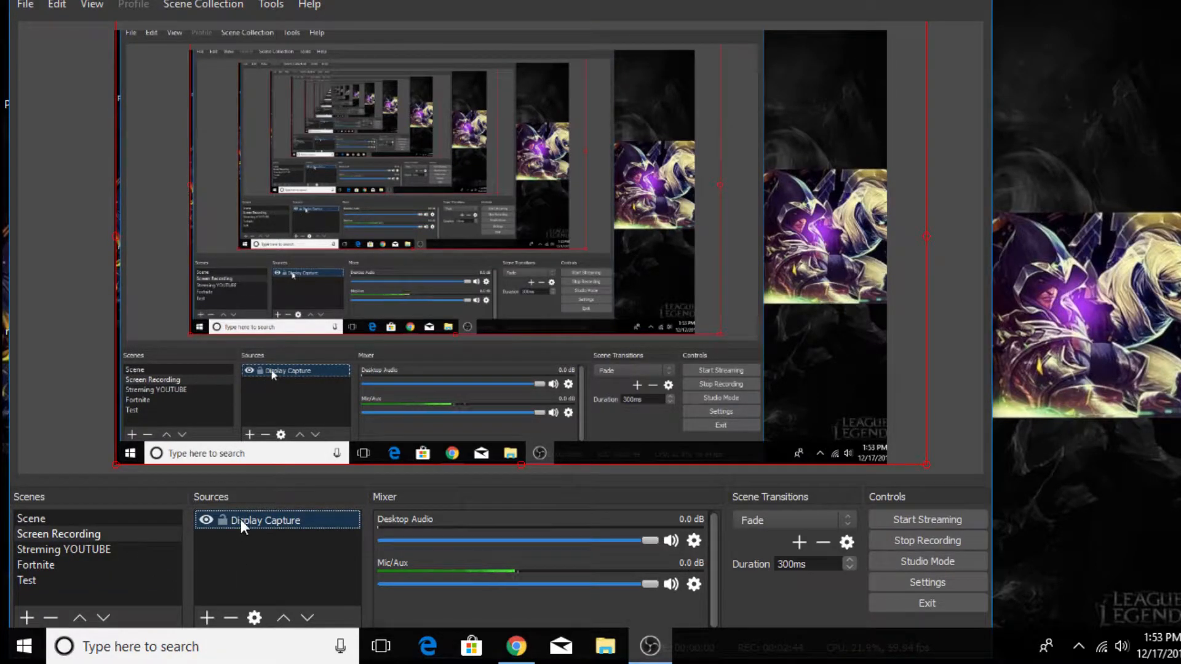
- Open the OBS settings, view the available interface themes and choose Dark
left_click(954, 582)
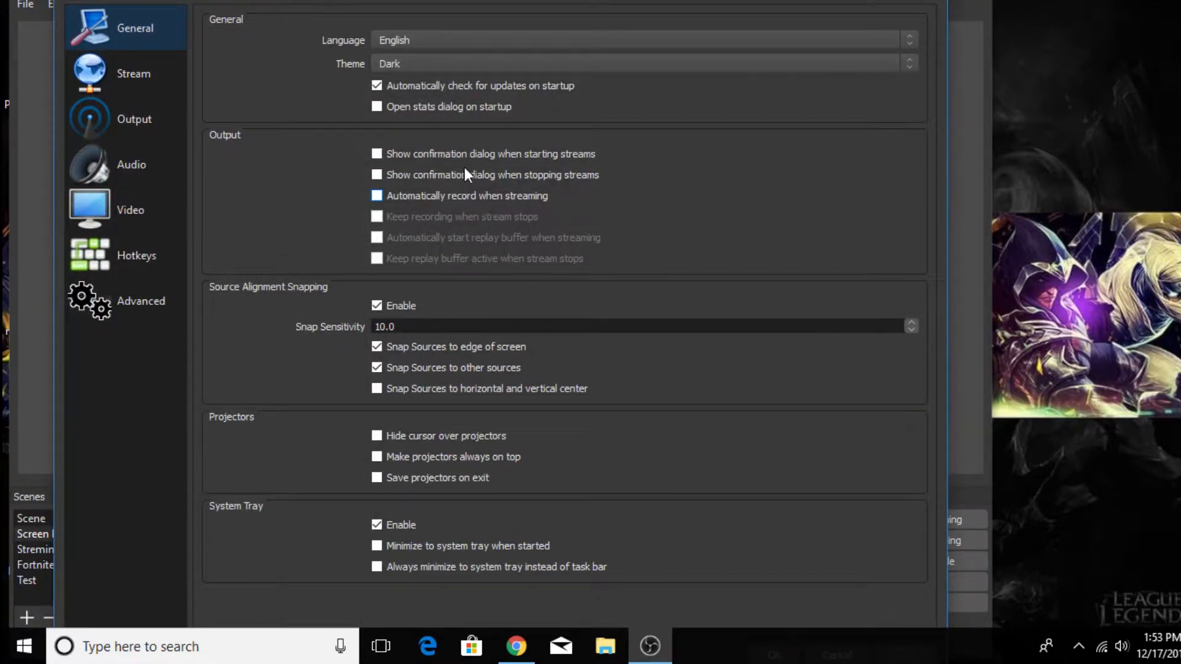
left_click(482, 64)
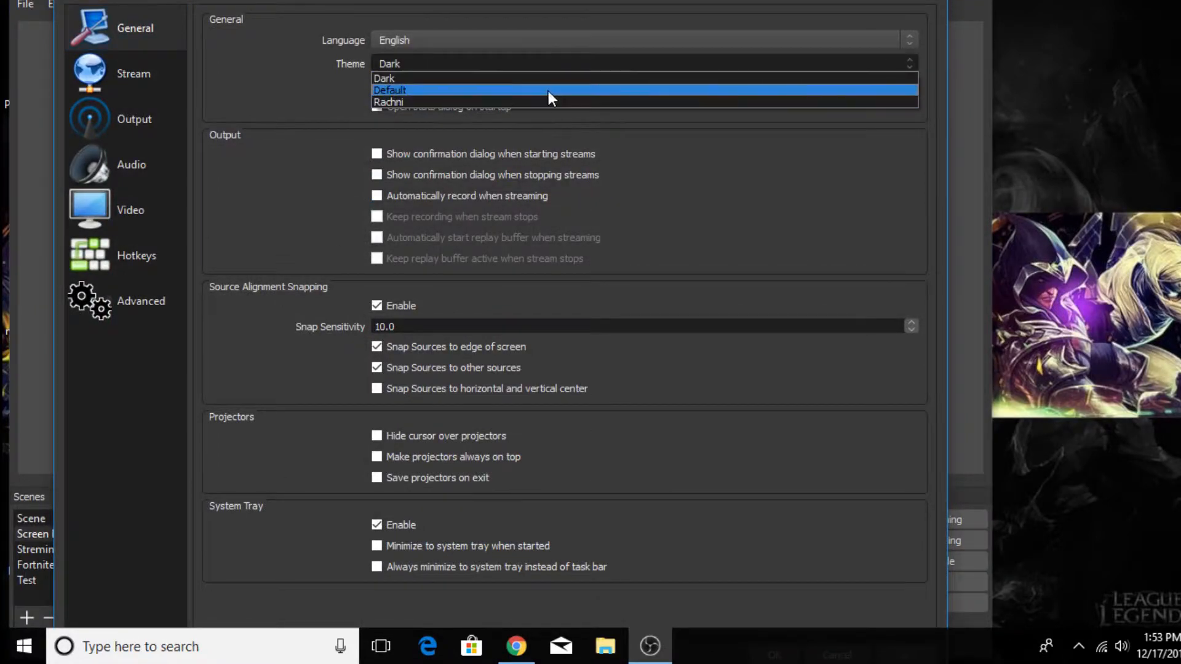
left_click(484, 77)
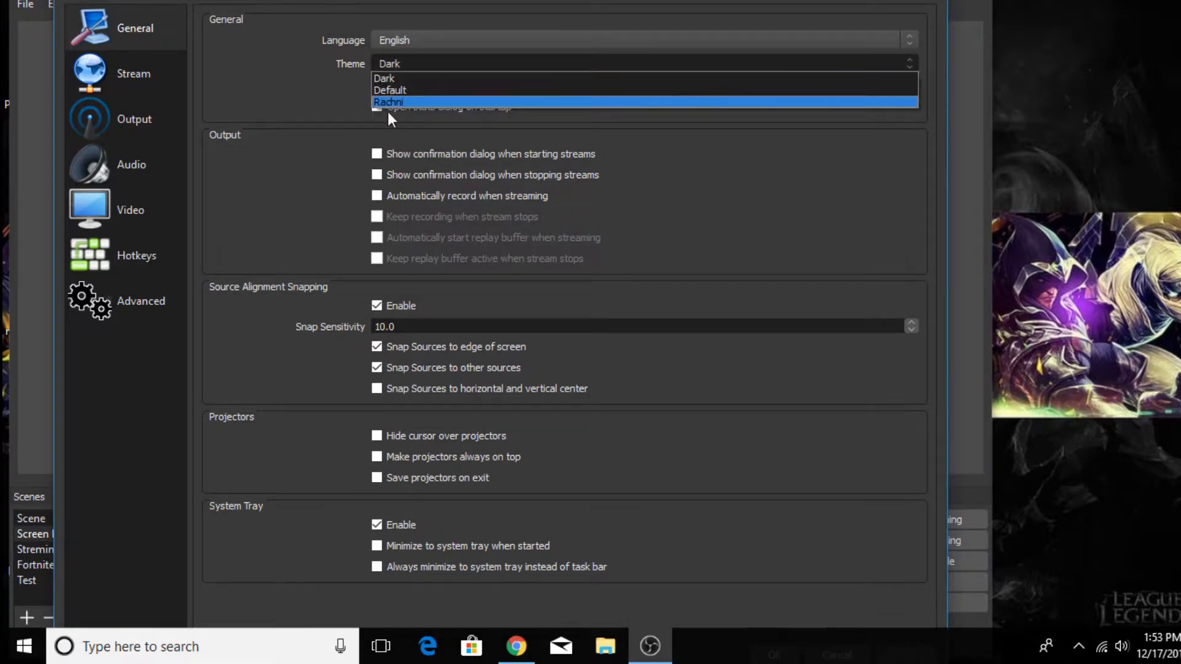
left_click(448, 82)
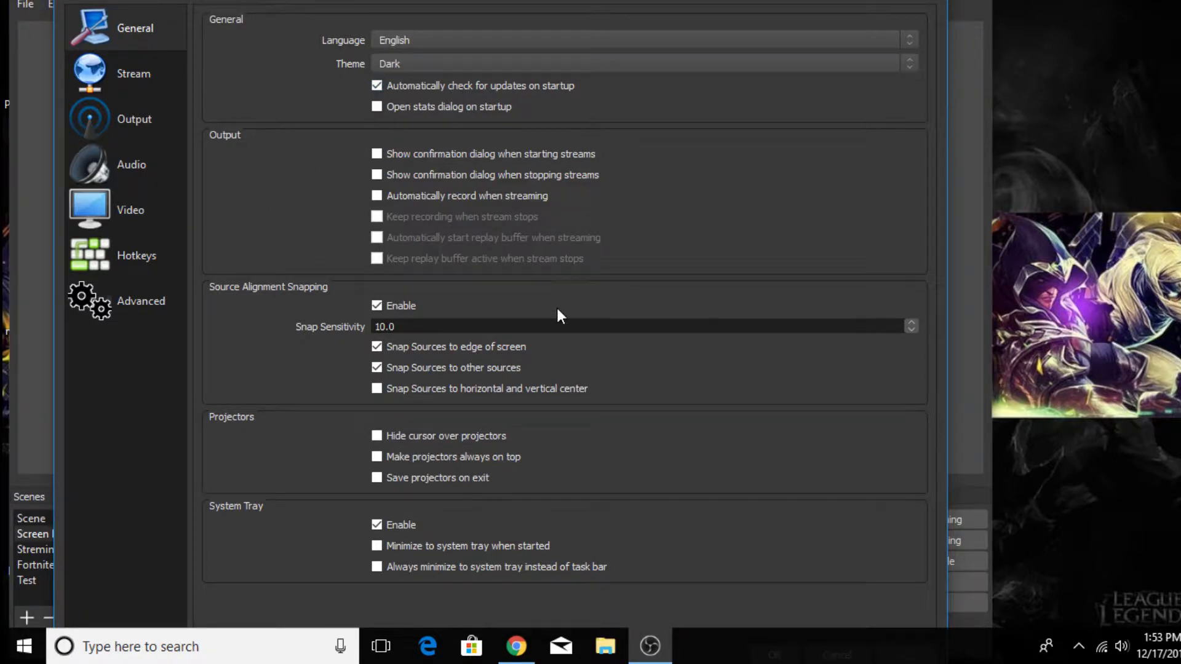
- Examine the source alignment snapping options, including snap sensitivity, in the general settings
scroll(452, 329, "down", 1)
left_click(913, 322)
left_click(830, 375)
left_click_drag(403, 321, 363, 326)
- Review the stream settings, including the streaming service, server and stream key fields
left_click(120, 70)
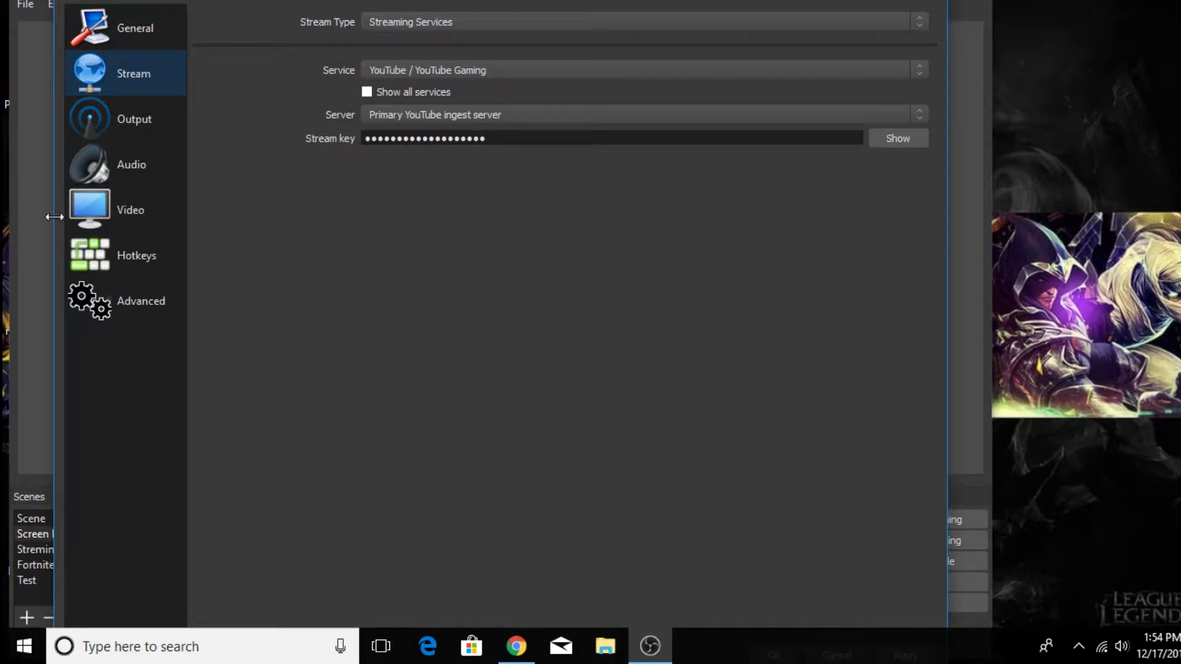
left_click(146, 111)
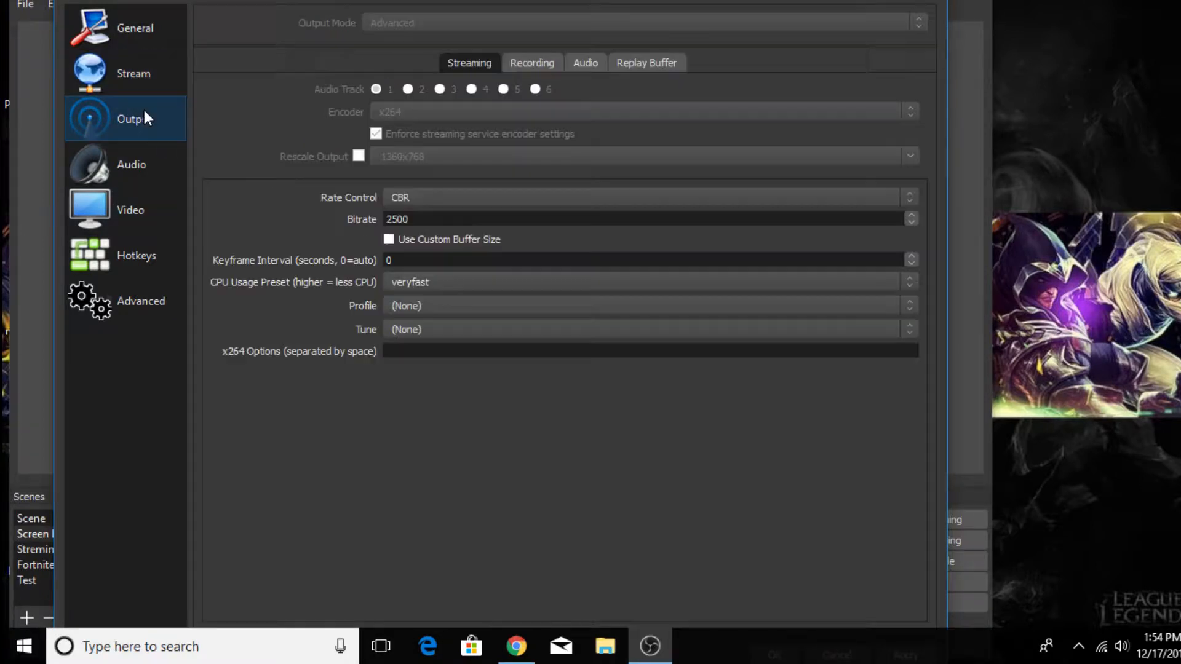
left_click(150, 74)
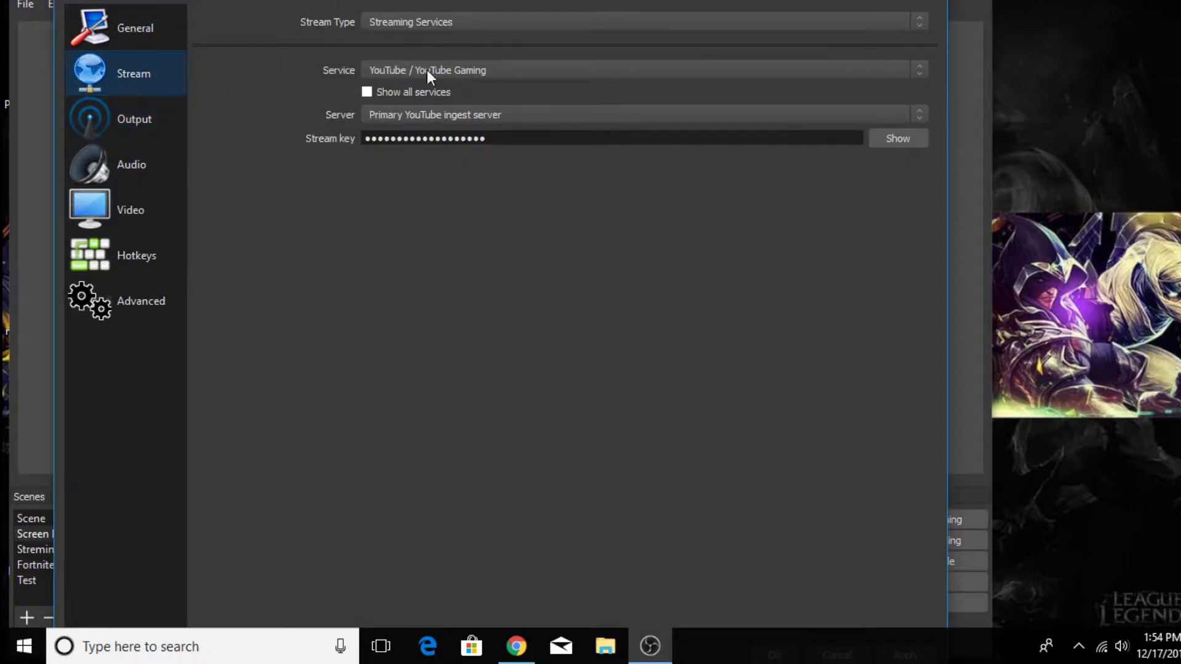
- Review the output settings for streaming, recording, audio tracks and the replay buffer
left_click(145, 123)
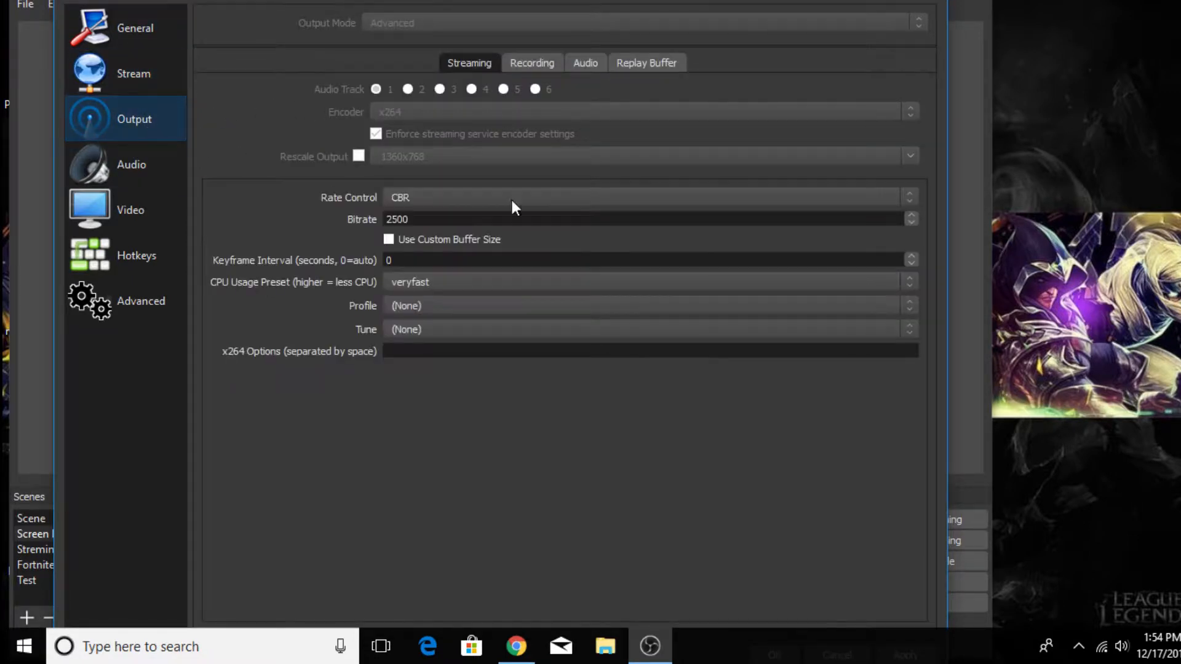
left_click(548, 68)
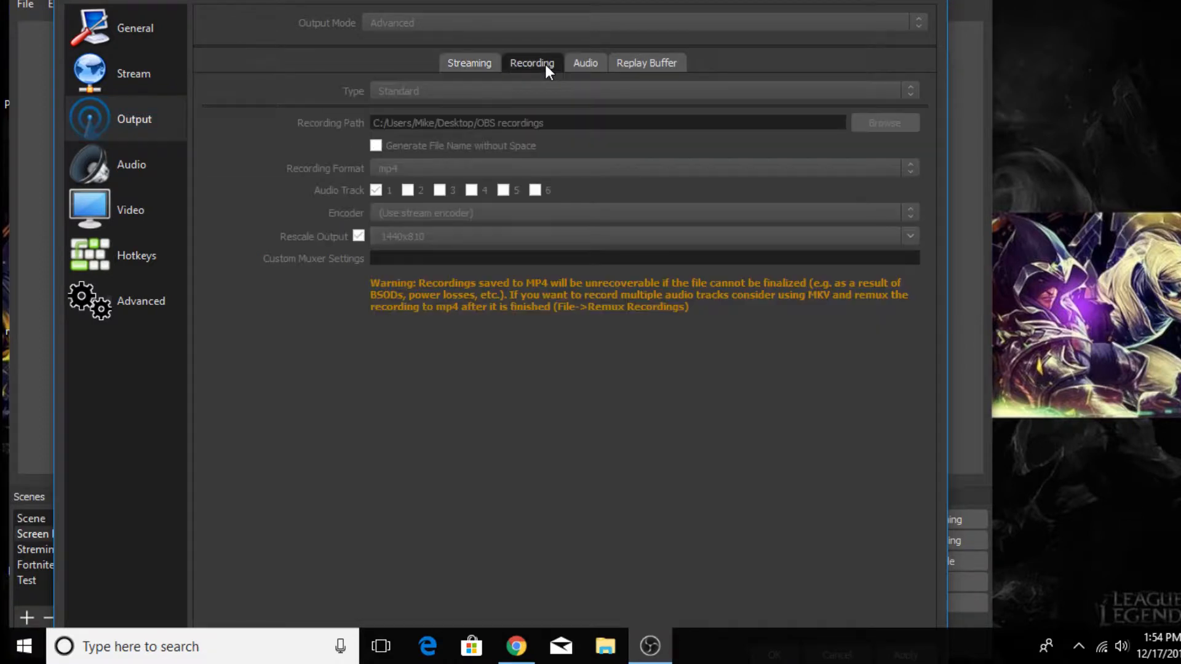
left_click(456, 69)
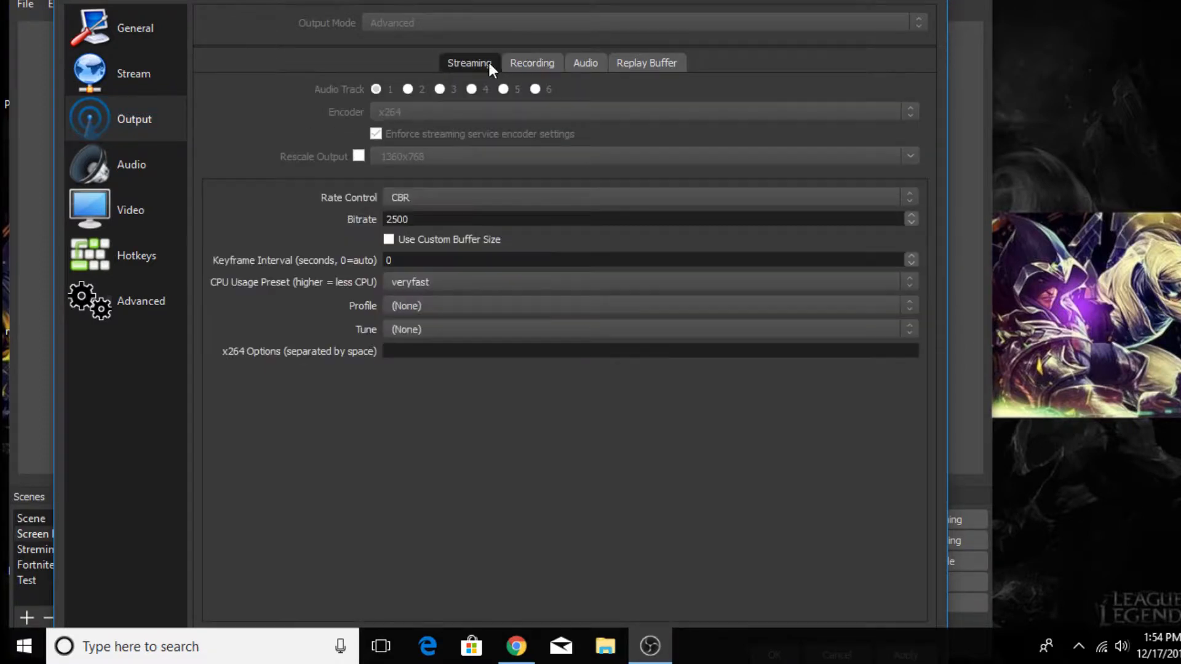
left_click(528, 64)
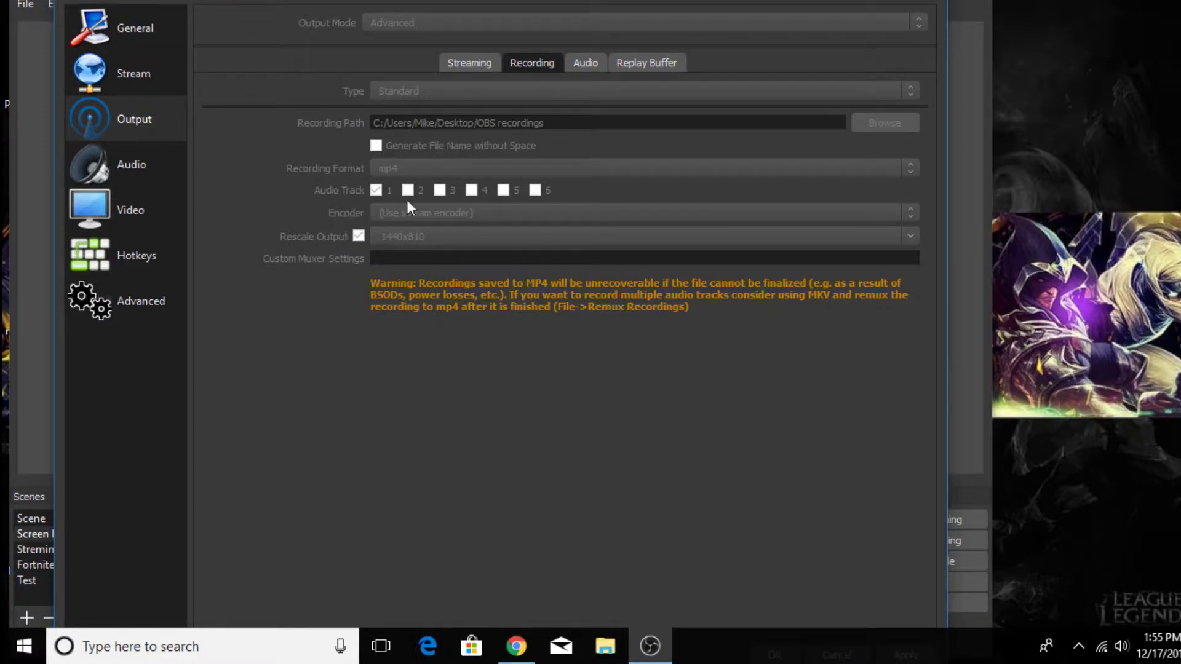
left_click(578, 68)
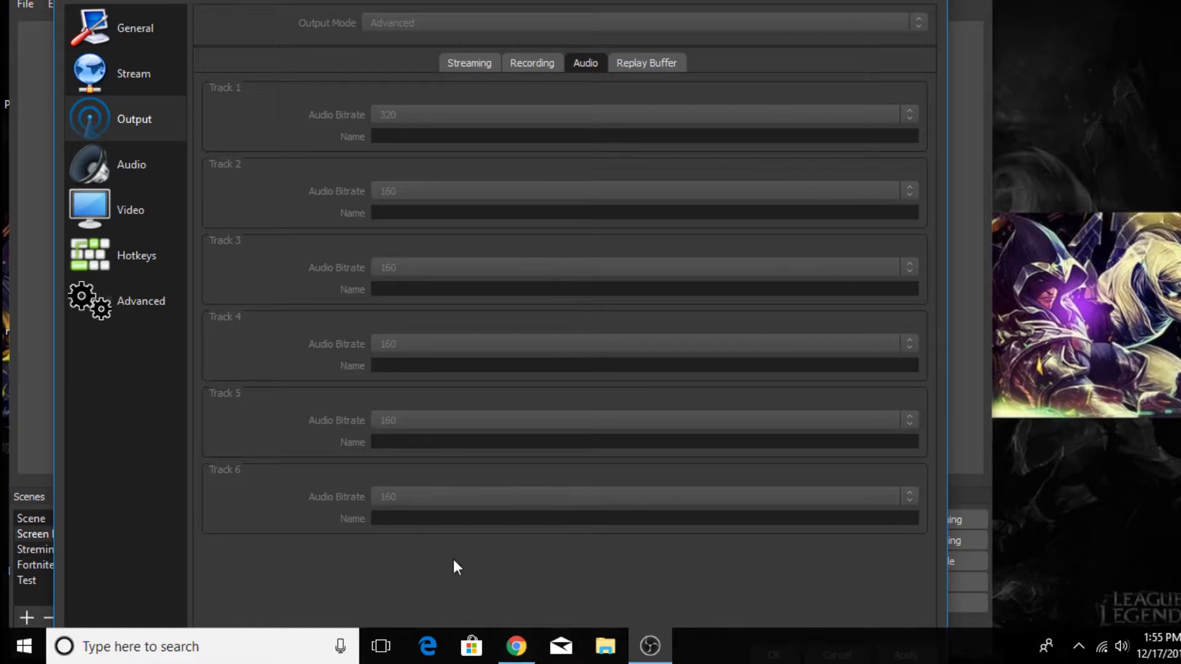
left_click(665, 61)
left_click(594, 67)
- Open the audio settings, view the sample rate choices and select 48khz
left_click(151, 178)
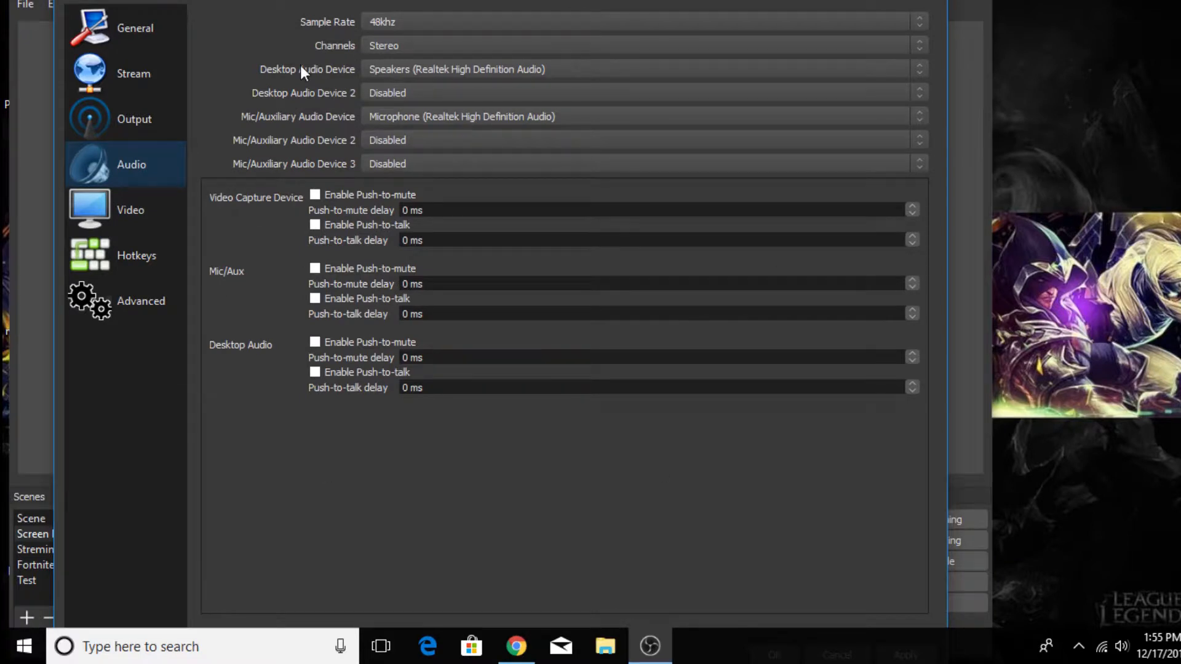
left_click(404, 24)
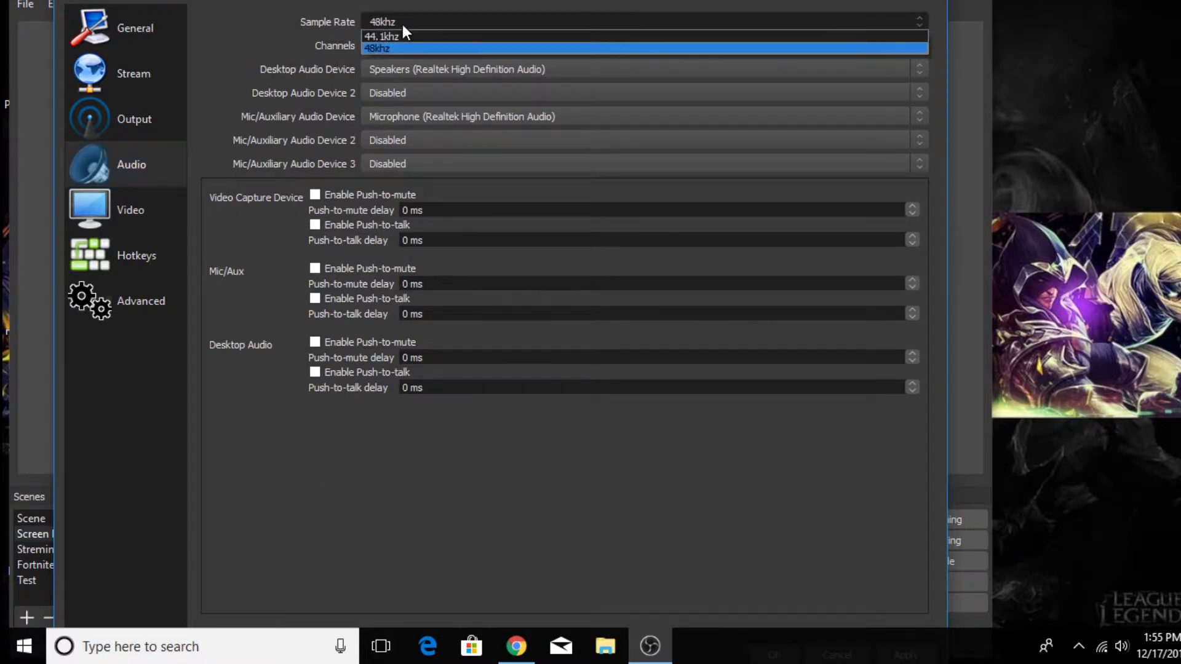
left_click(410, 46)
left_click(423, 20)
left_click(438, 49)
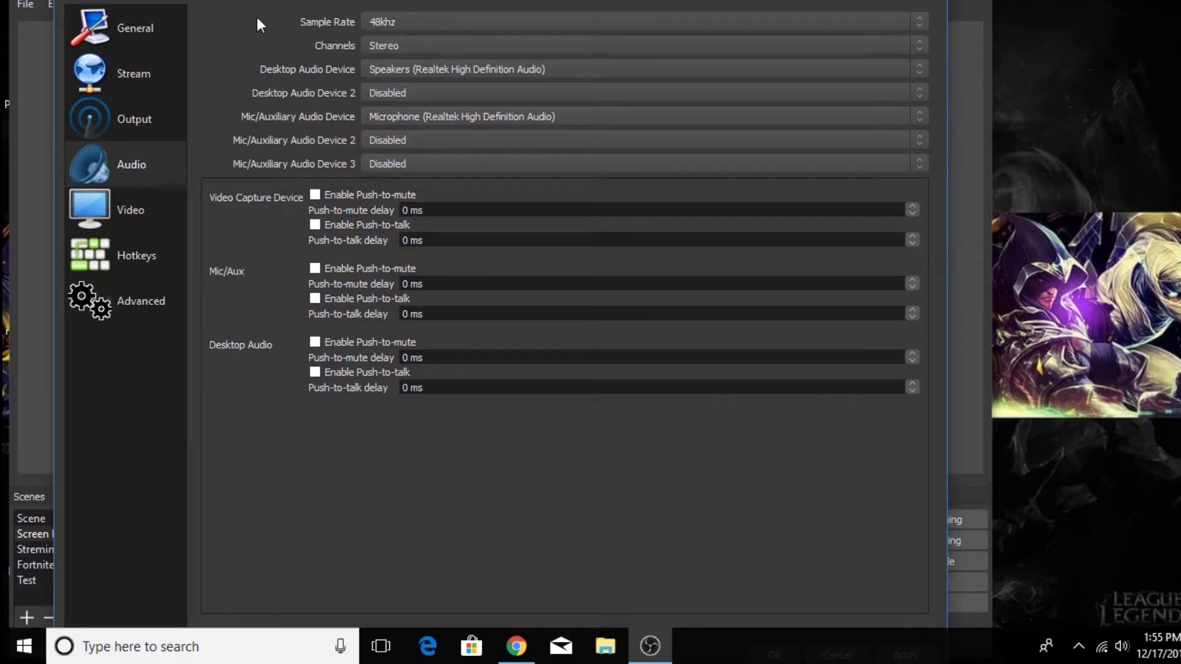
- Review the sample rate, channel and Mic/Auxiliary Audio Device choices in the audio settings, selecting Stereo for the channels
left_click(397, 24)
left_click(349, 52)
left_click(434, 50)
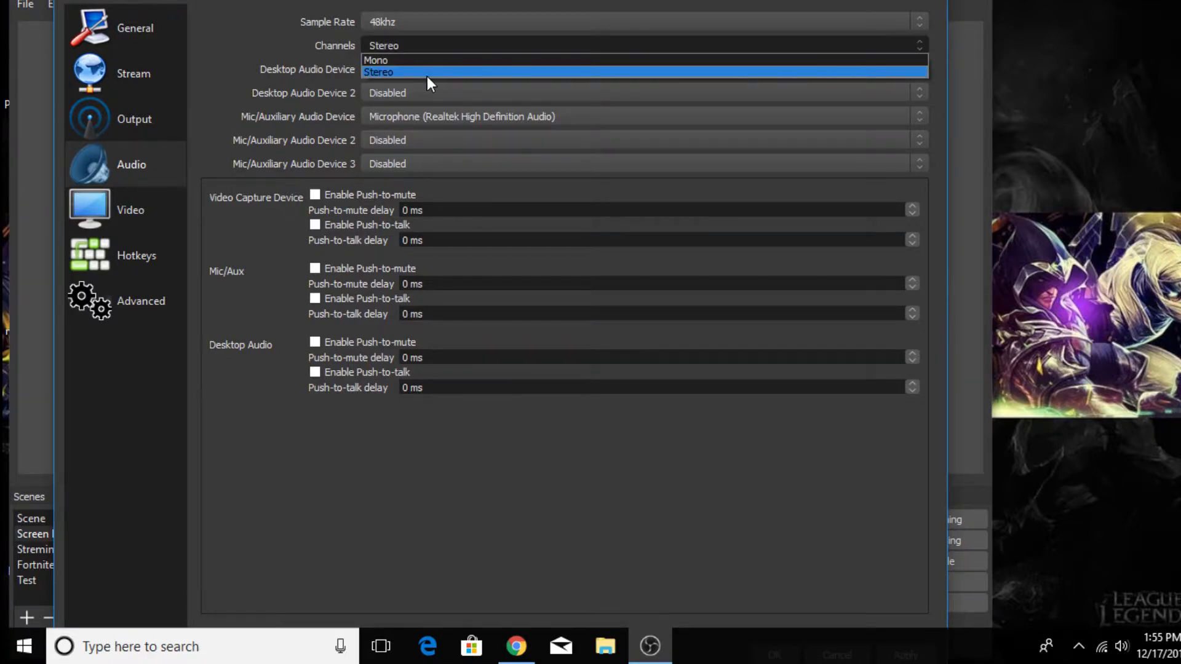
left_click(427, 76)
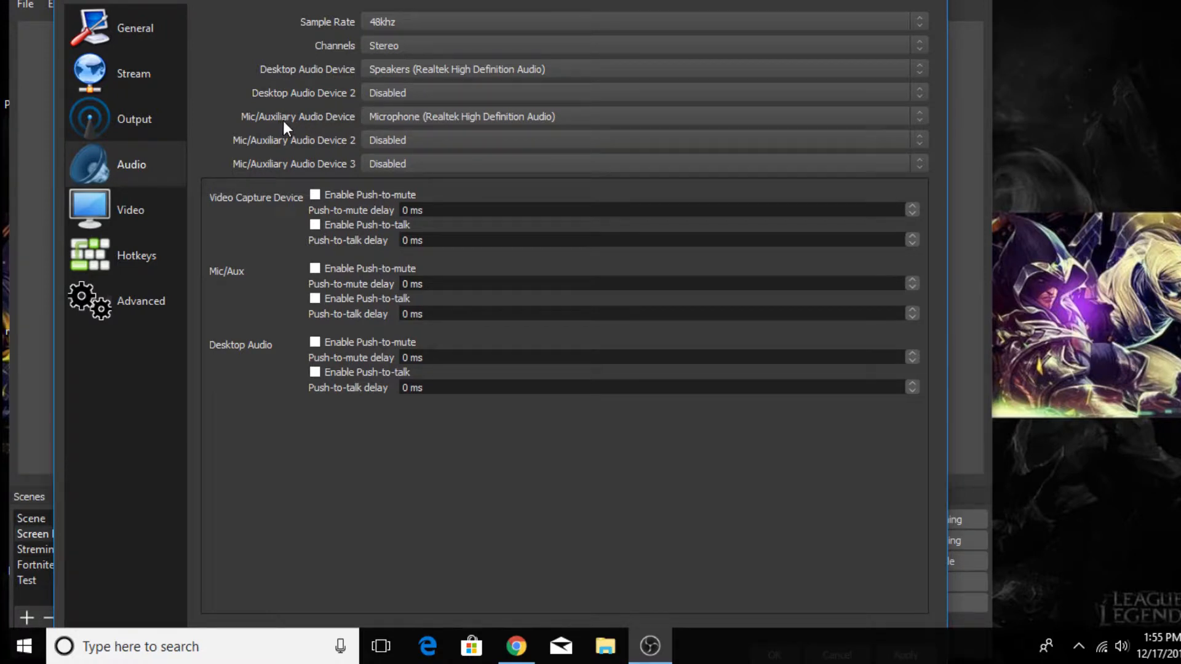
left_click(618, 116)
left_click(465, 154)
- Review the video resolution and FPS settings and the hotkeys assigned to starting and stopping streaming and recording
left_click(137, 210)
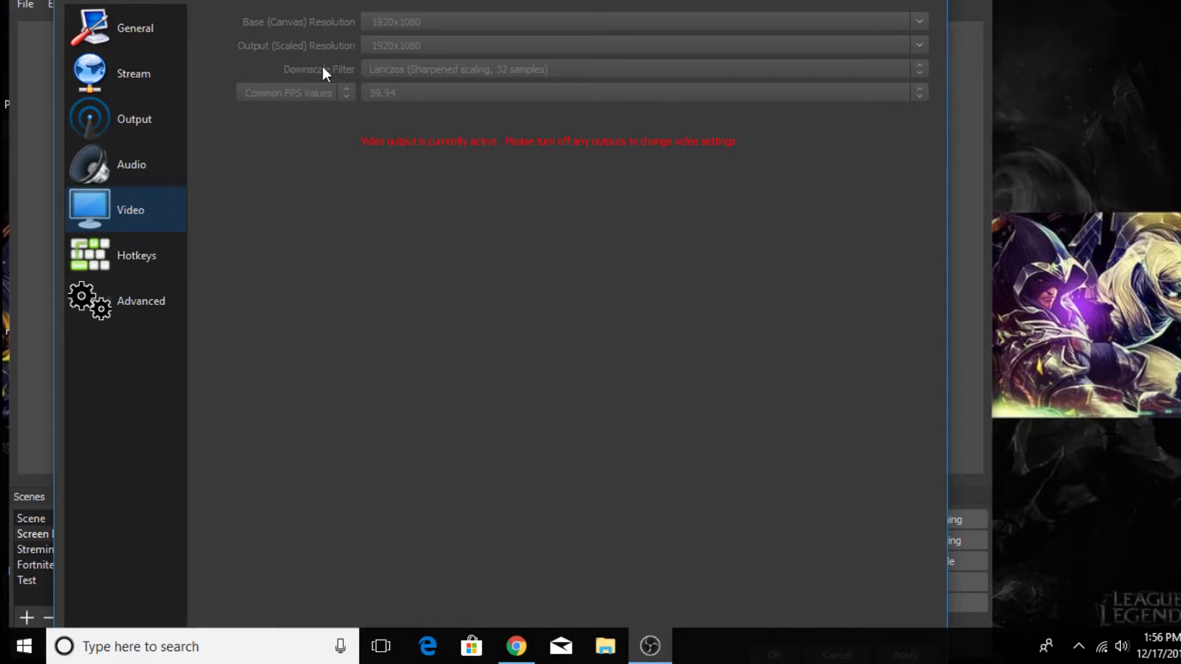
left_click(135, 257)
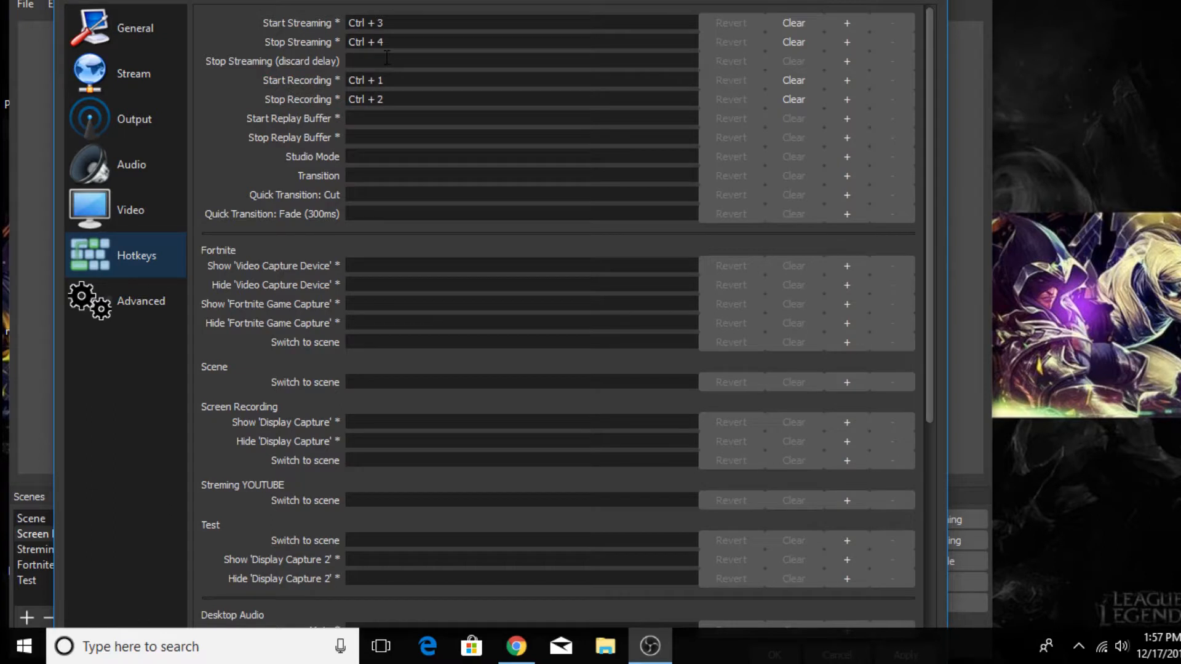
left_click(407, 22)
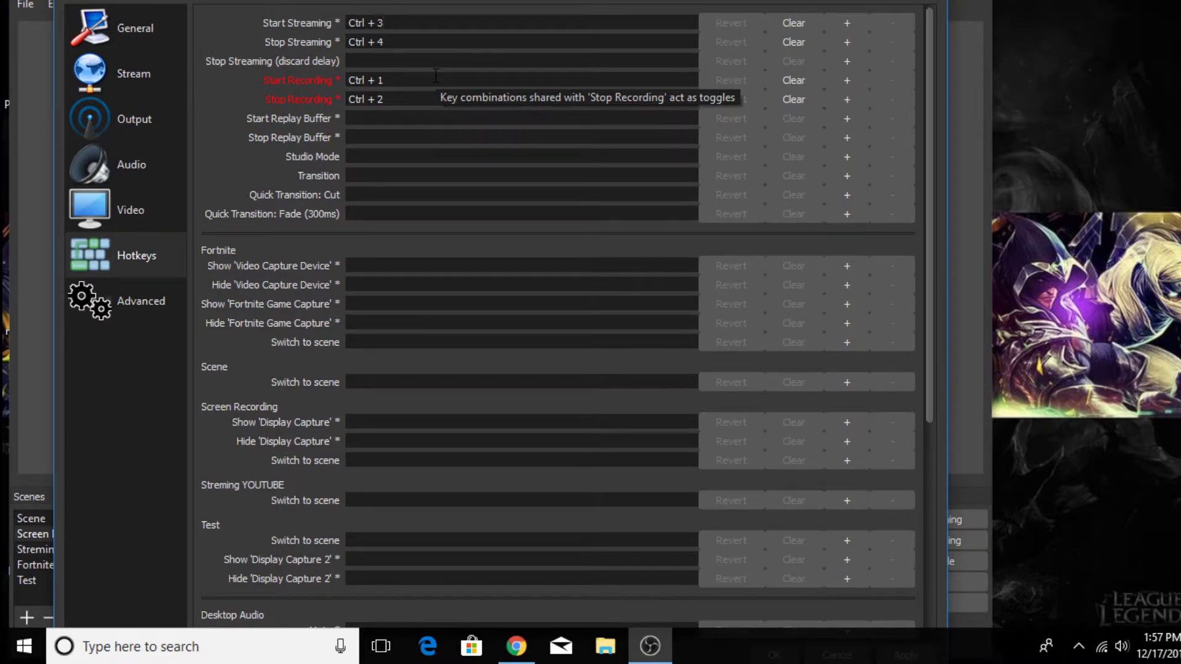
- Review the advanced settings, including the recording filename formatting, stream delay, automatic reconnect and network options
left_click(140, 310)
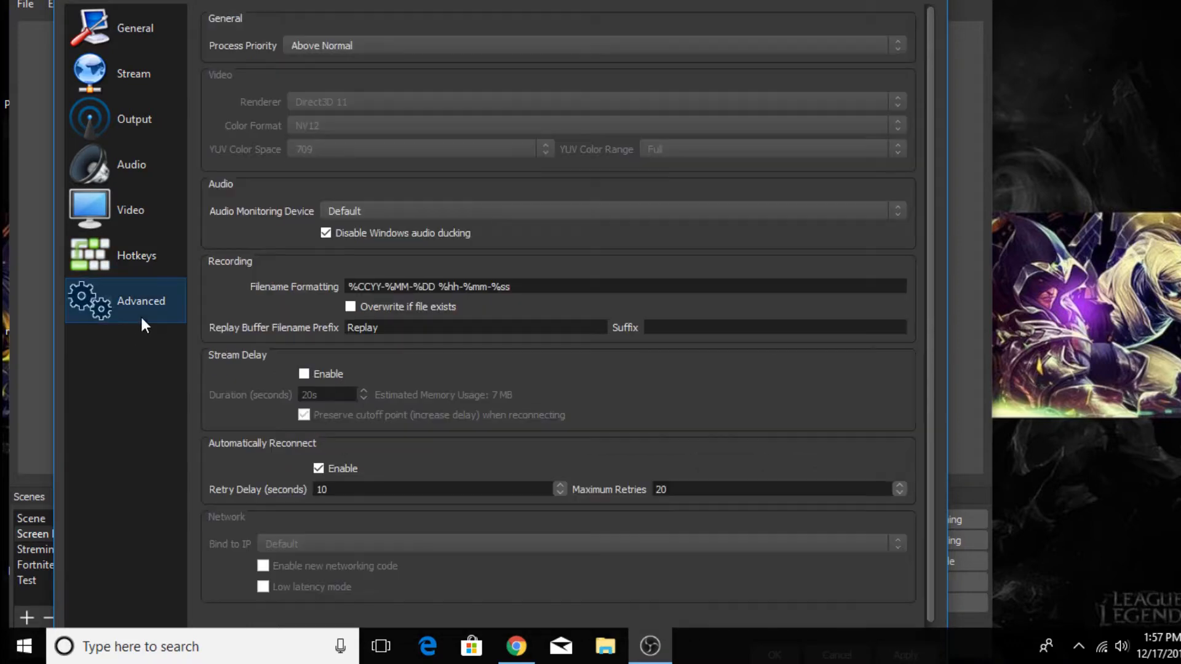
scroll(449, 467, "down", 1)
scroll(500, 432, "up", 1)
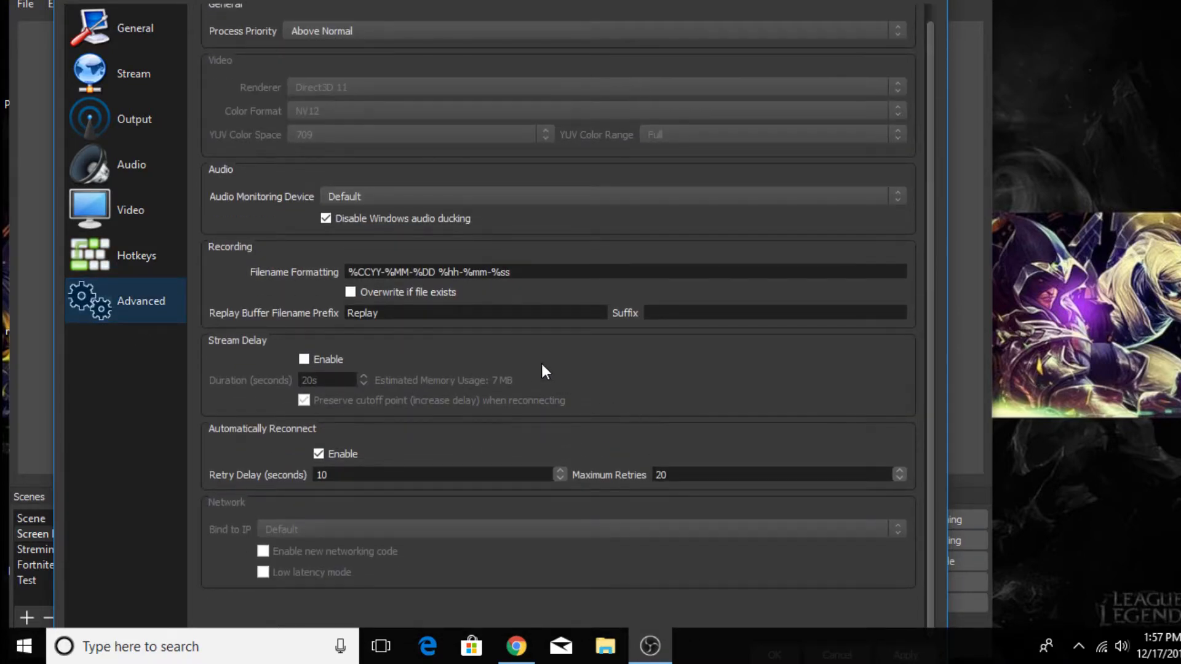
left_click_drag(520, 287, 572, 281)
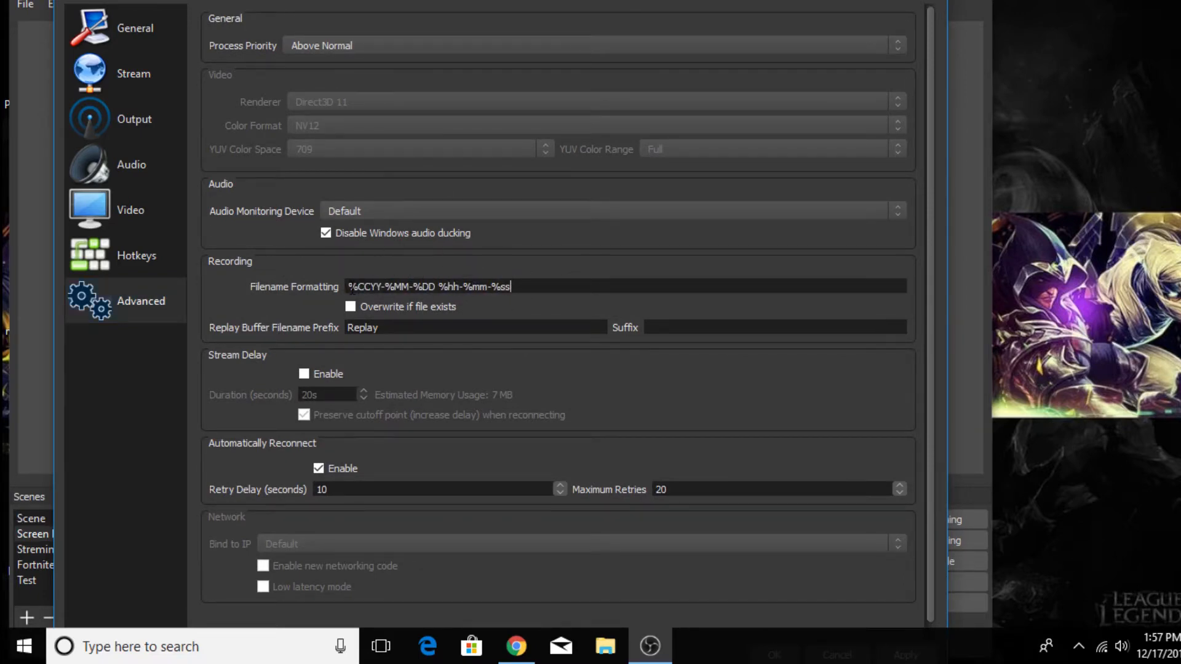
scroll(688, 273, "down", 1)
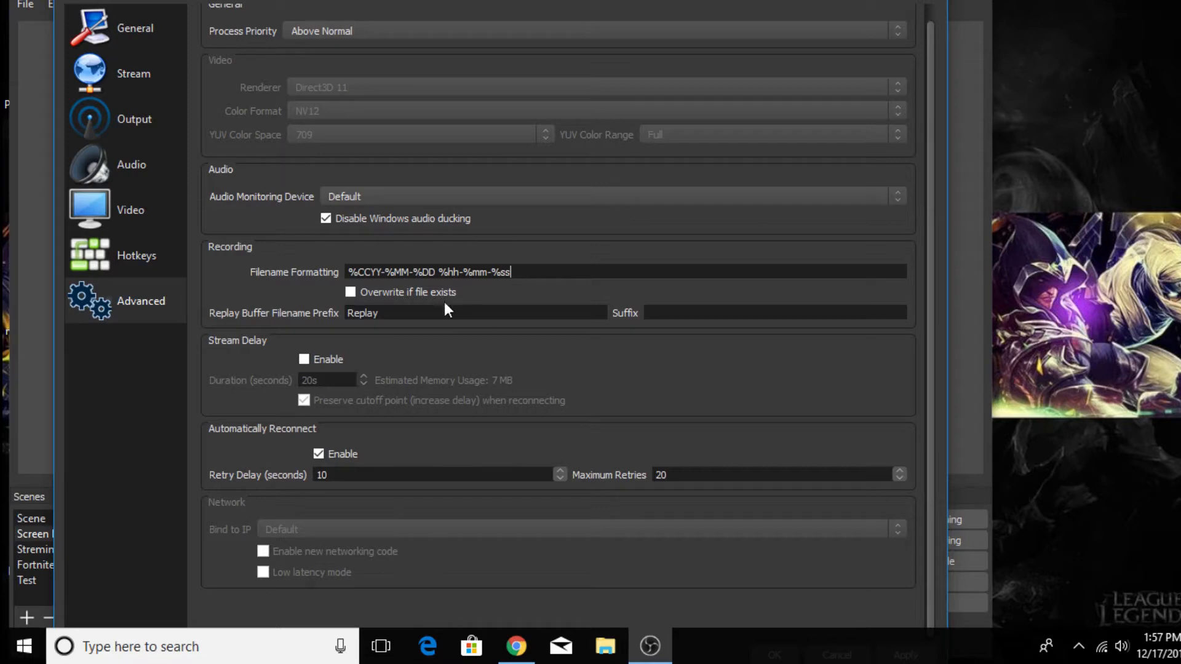
mouse_move(520, 271)
left_mouse_down()
mouse_move(377, 273)
mouse_move(533, 276)
left_mouse_up()
- Shrink and reposition the Settings window to fit the screen, accept the settings, and minimize OBS Studio to show the desktop
left_click_drag(947, 1, 717, 264)
left_click_drag(578, 195, 597, 38)
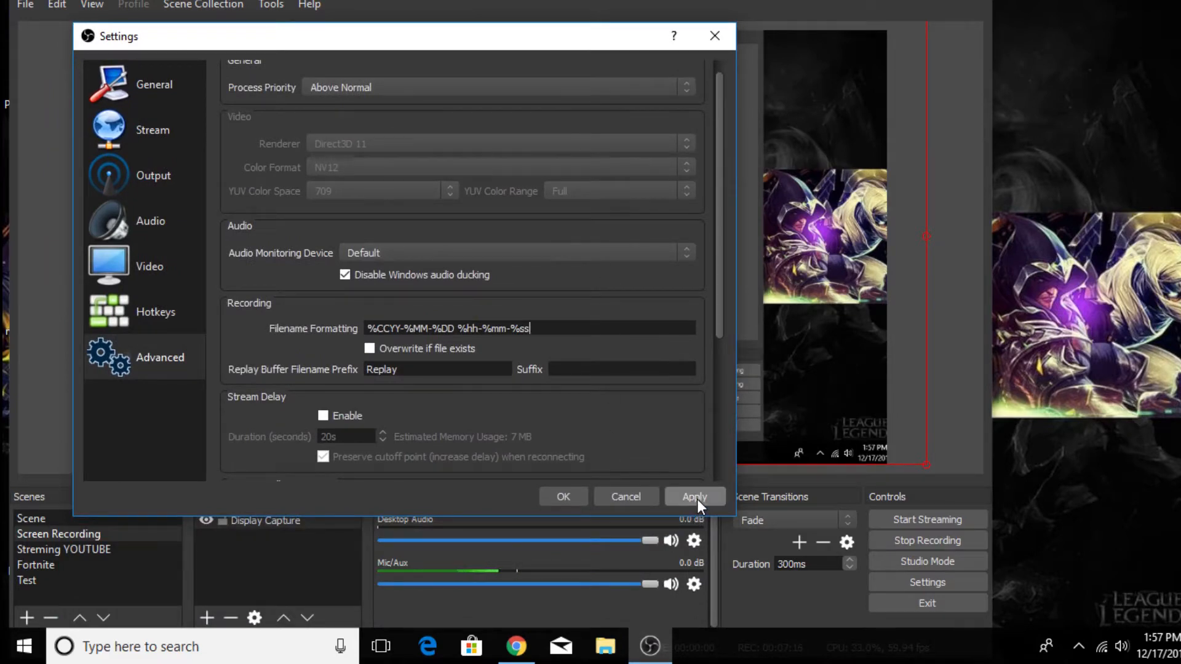
left_click(572, 495)
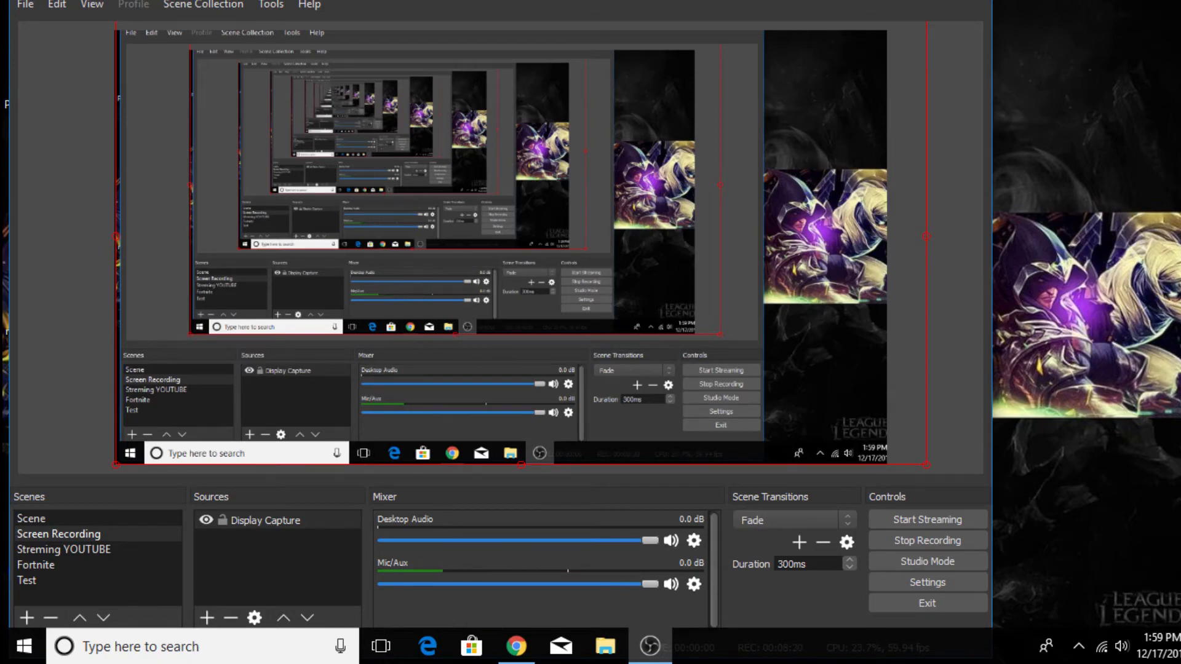
left_click(889, 0)
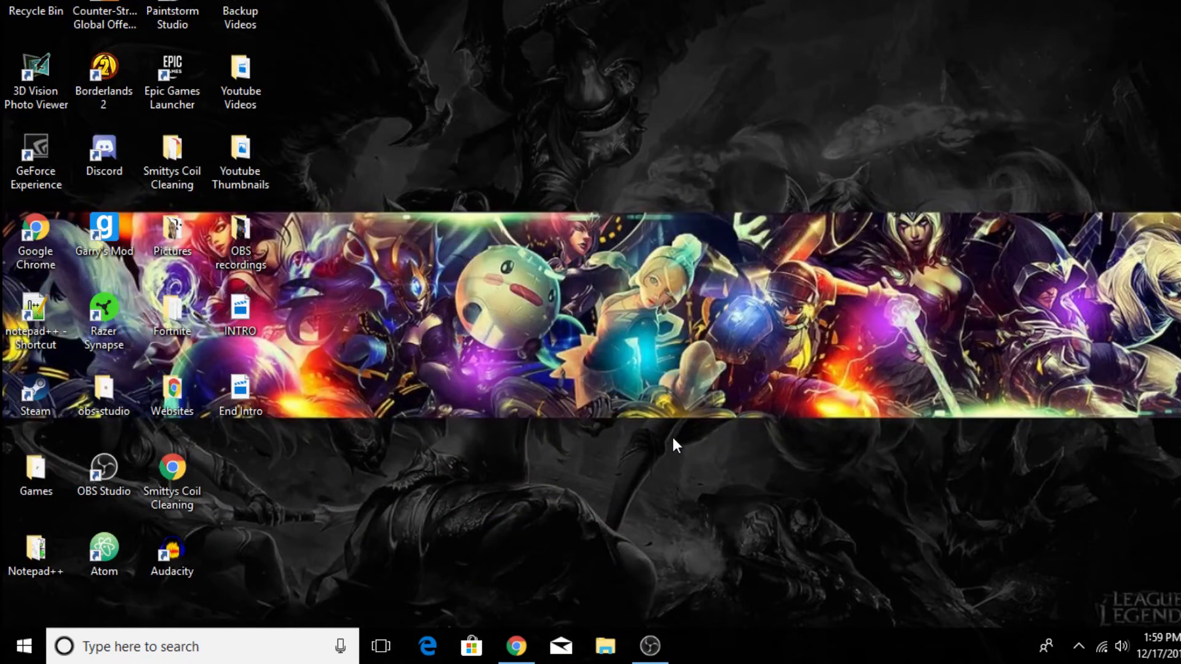